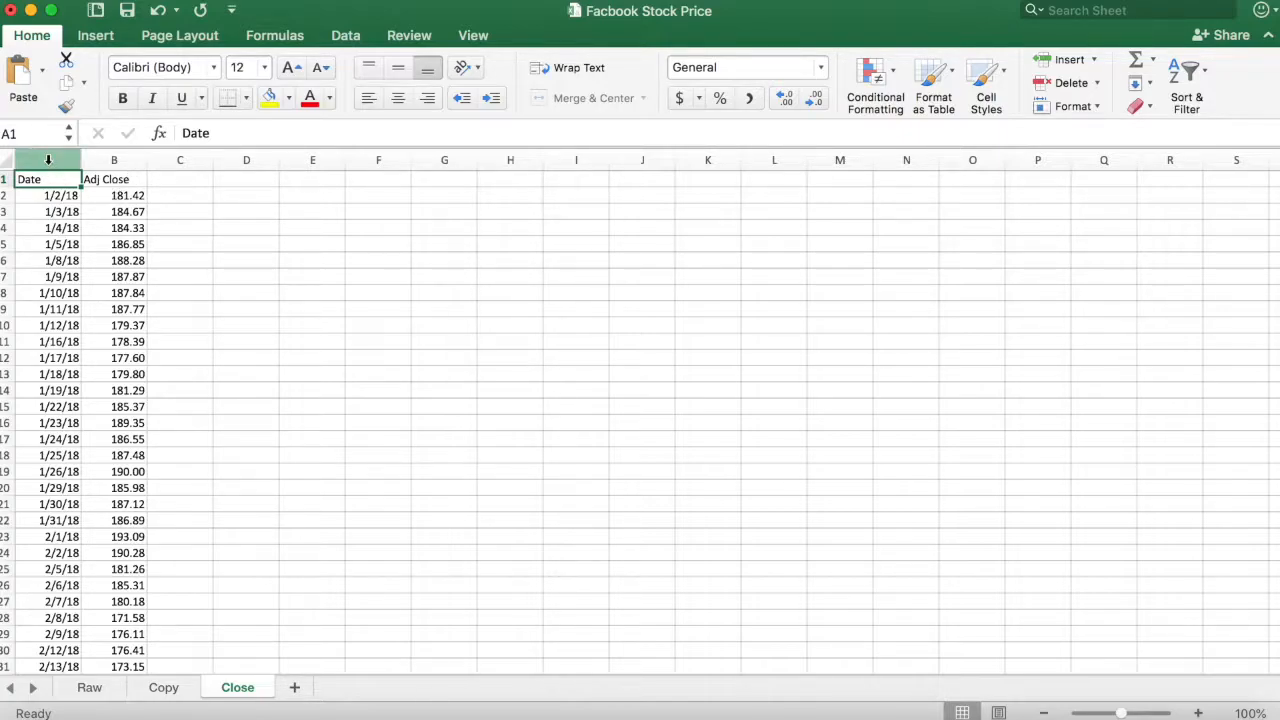
- Insert a line chart of the Date and Adj Close data in columns A and B
left_click_drag(49, 161, 138, 213)
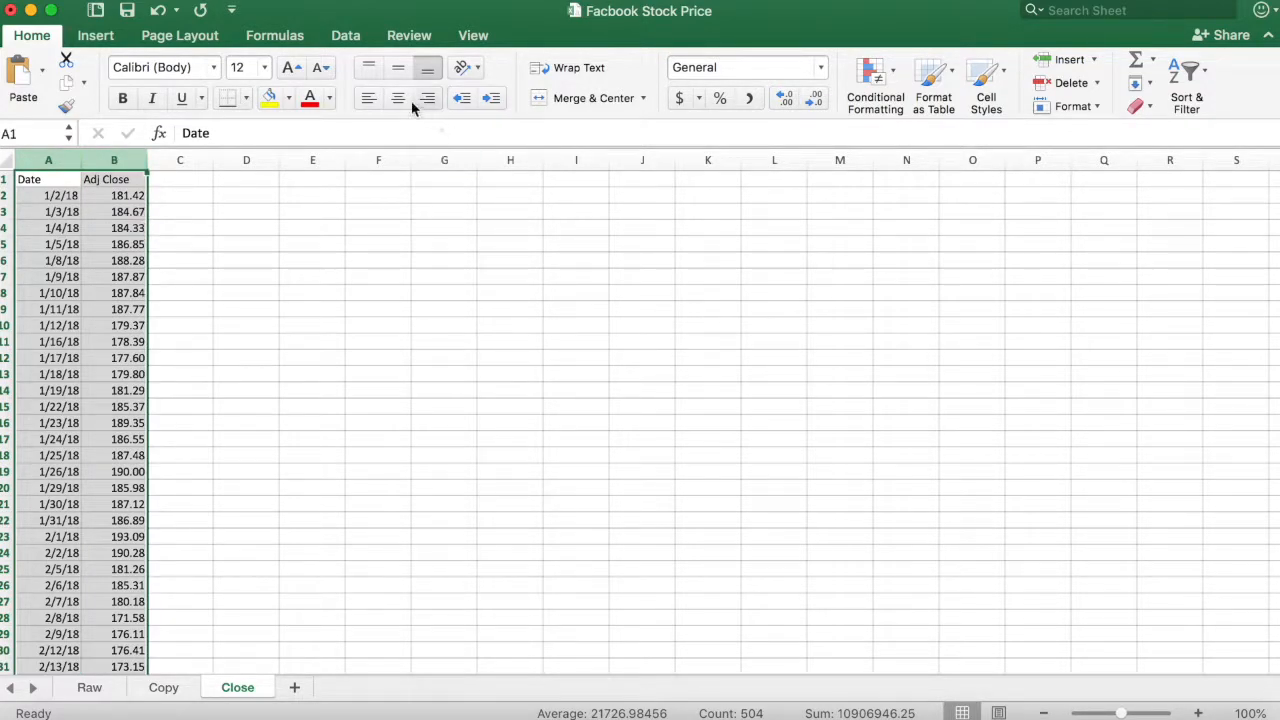
left_click(108, 38)
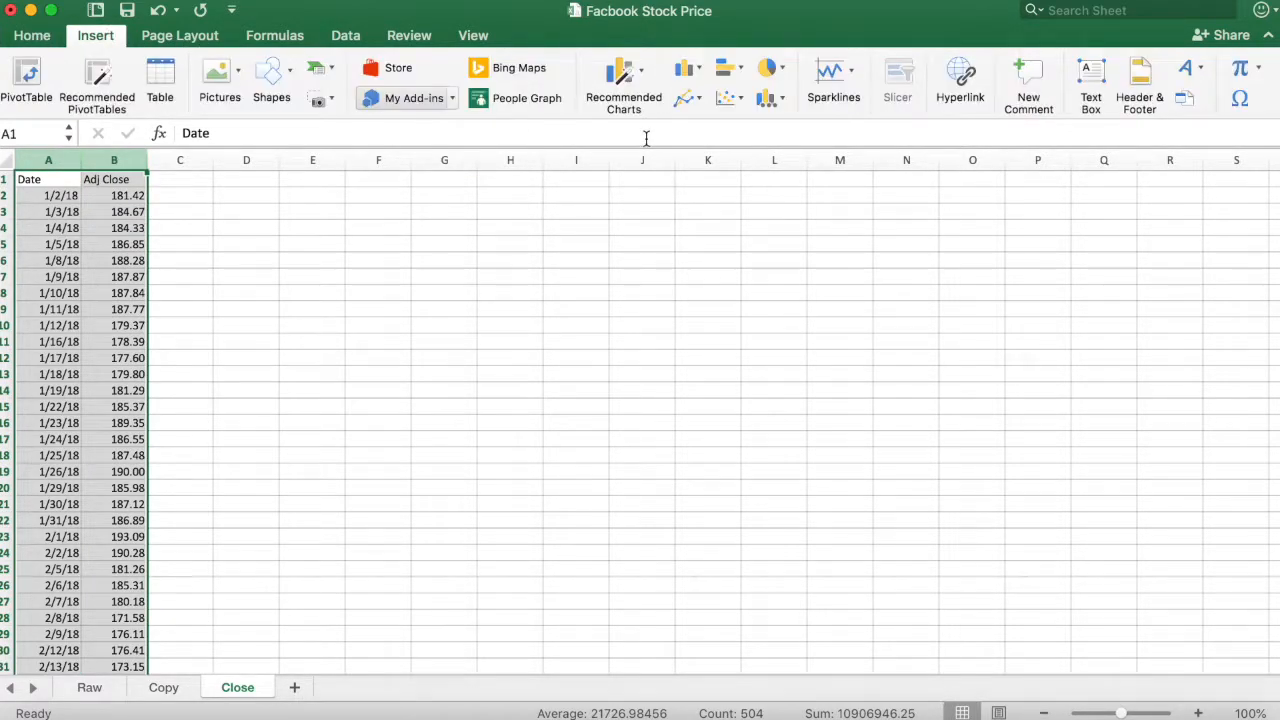
left_click(686, 100)
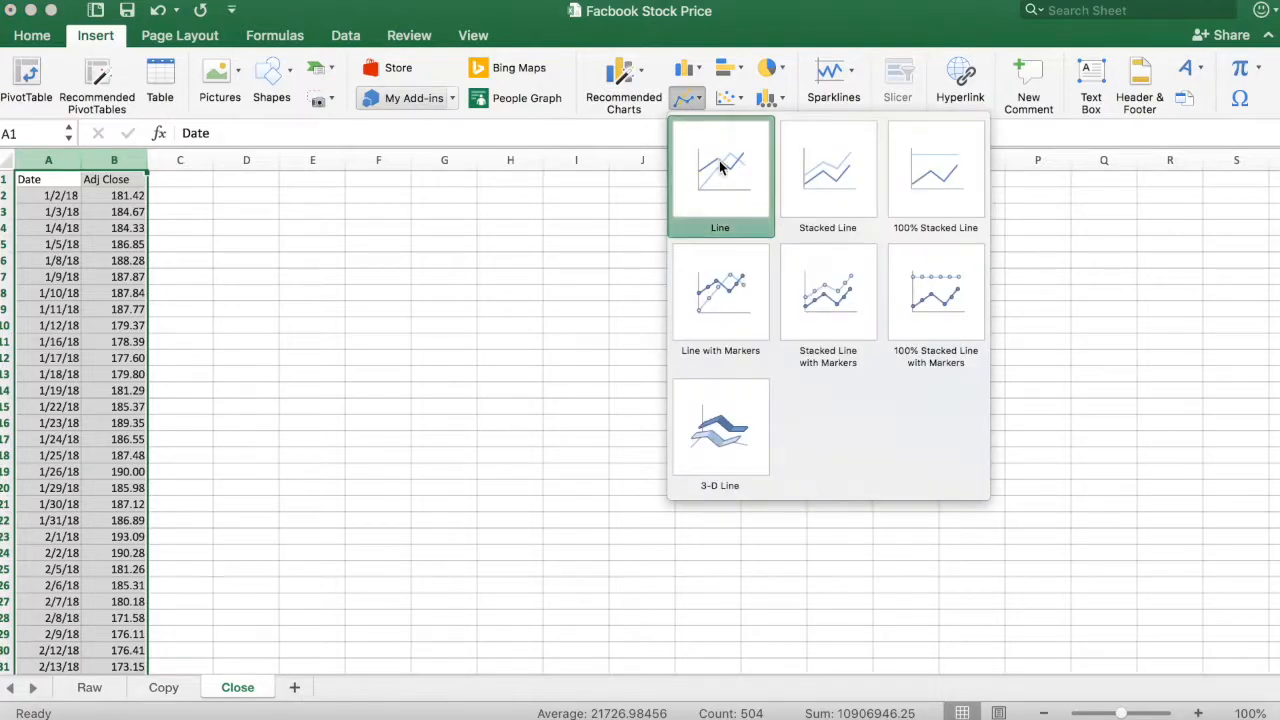
left_click(764, 352)
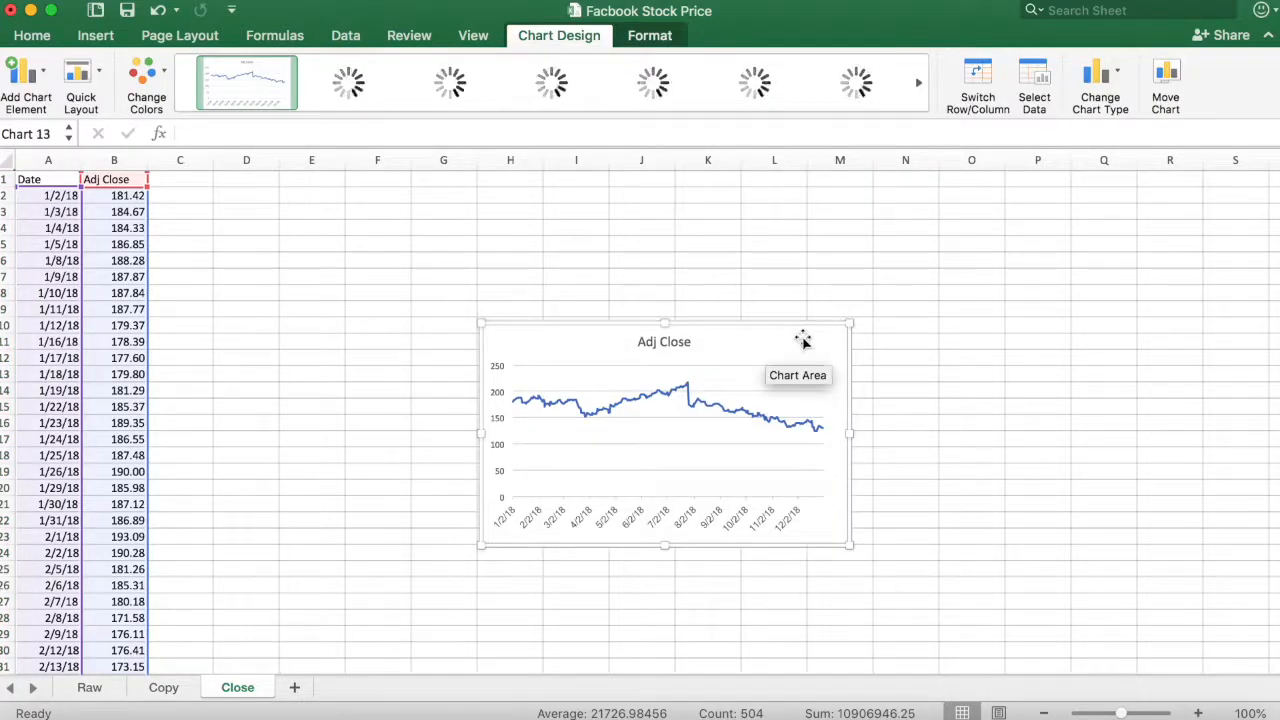
- Set the minimum bound of the chart's vertical axis to 120 and close the axis formatting
left_click(497, 401)
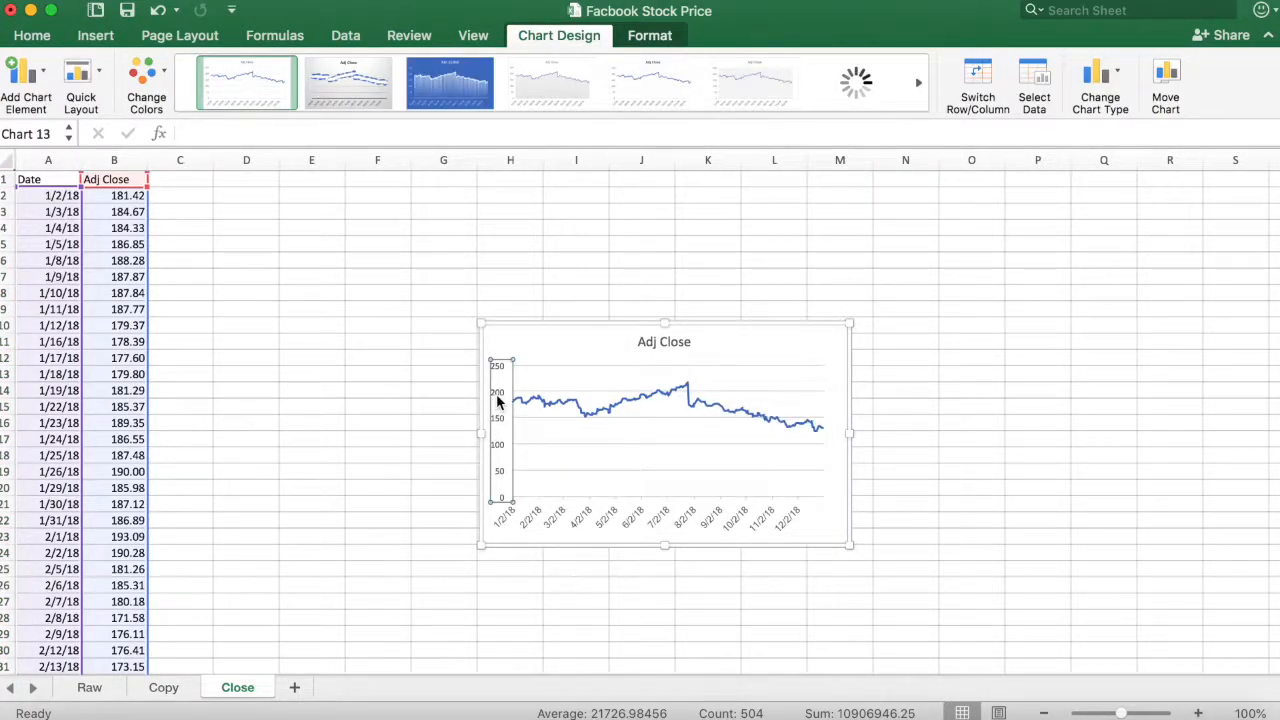
double_click(497, 401)
left_click(1185, 349)
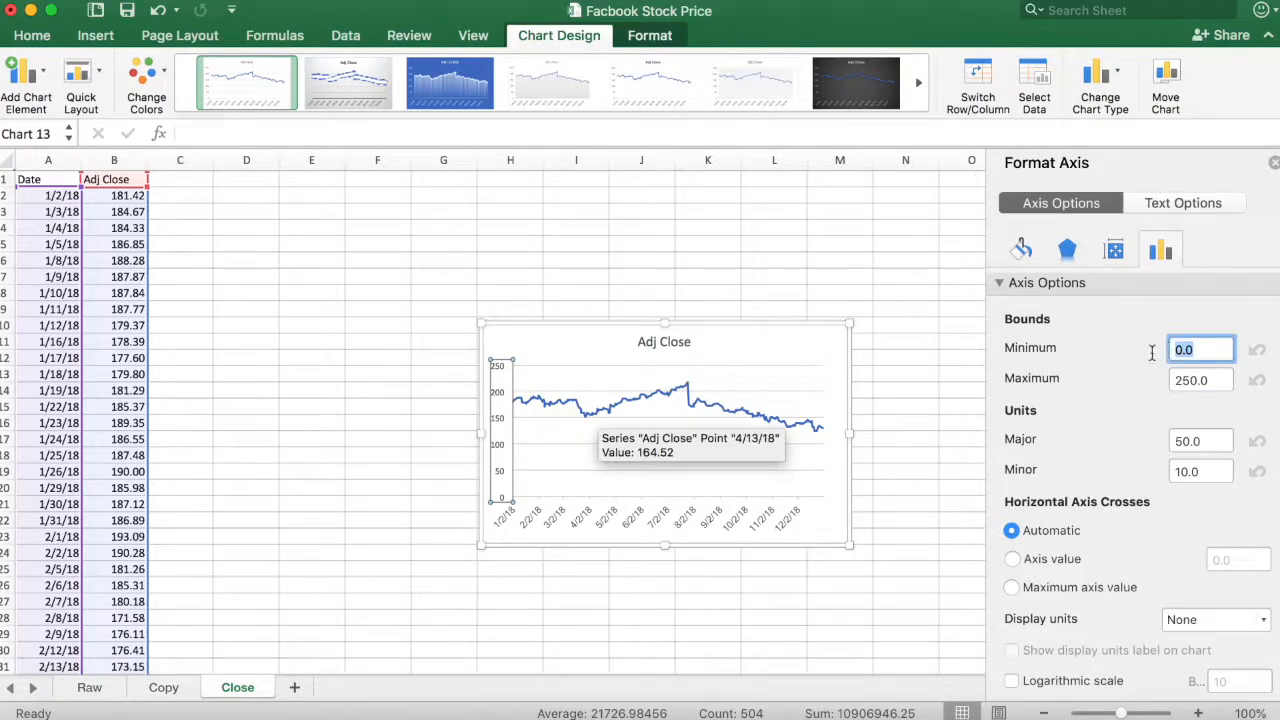
type("120")
key("Return")
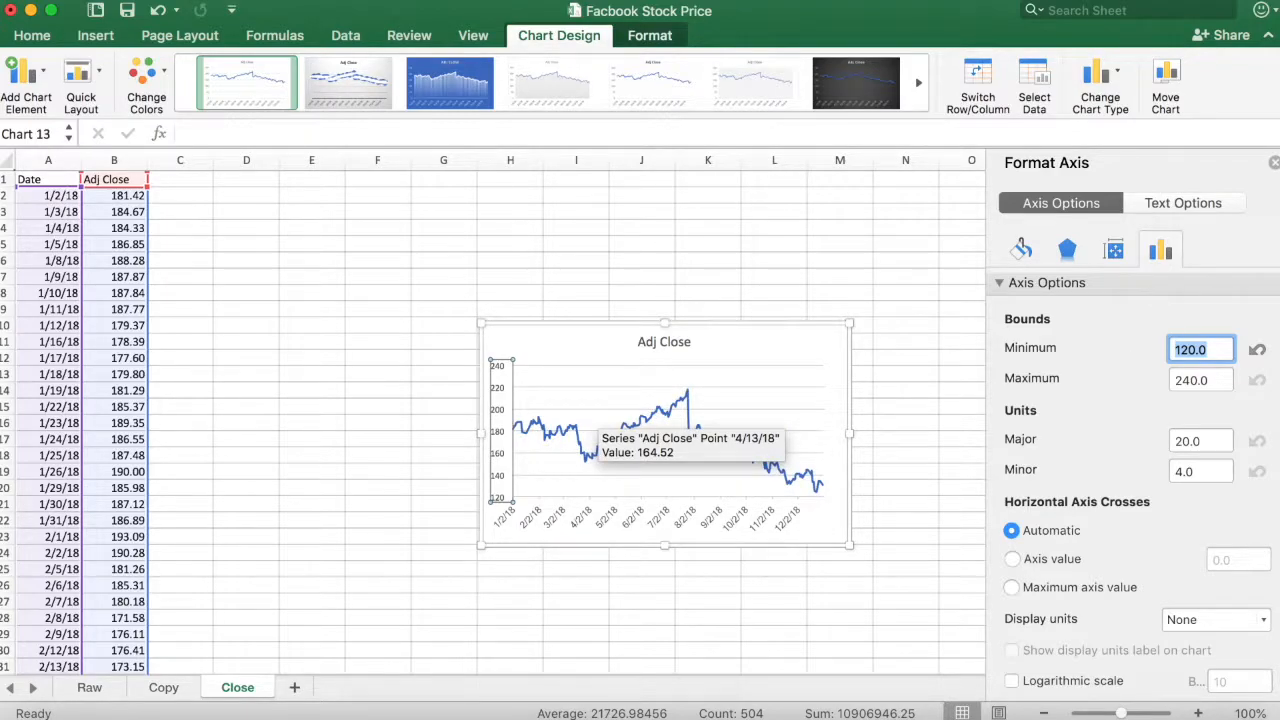
left_click(1274, 163)
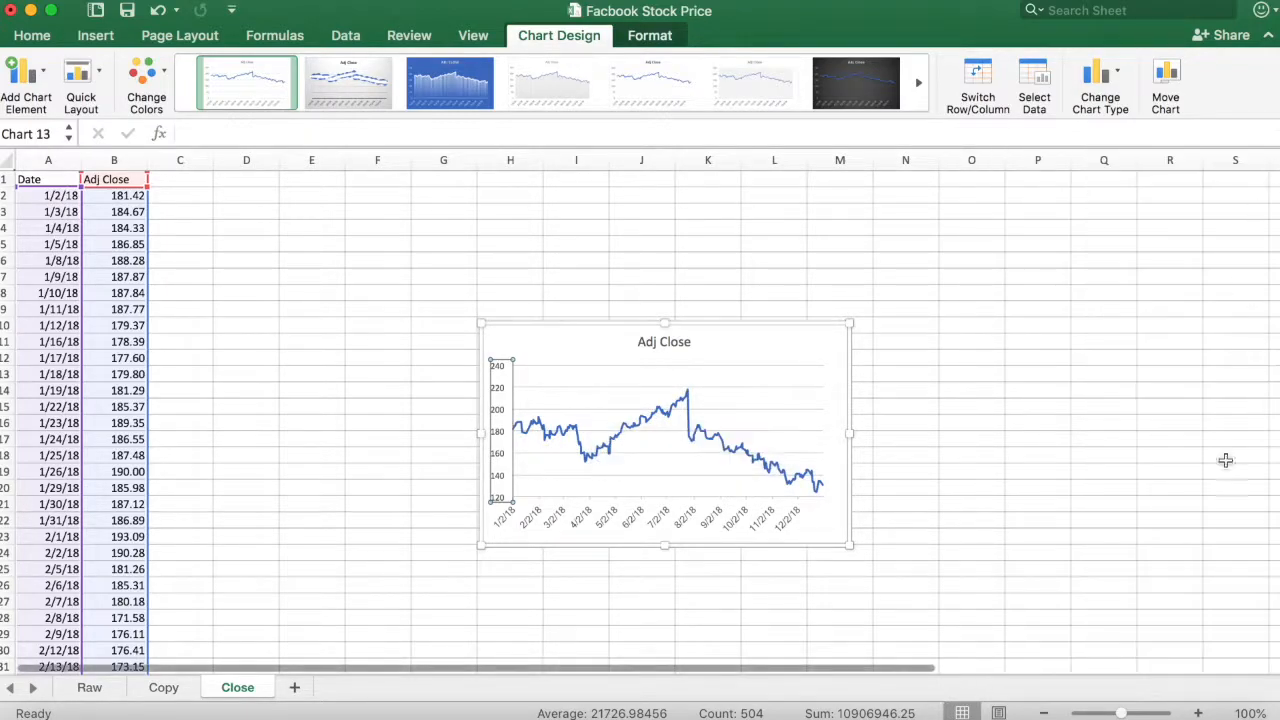
- Zoom the sheet to 150% and move the chart to columns F to J to examine the price trend
left_click(1262, 712)
left_click(570, 196)
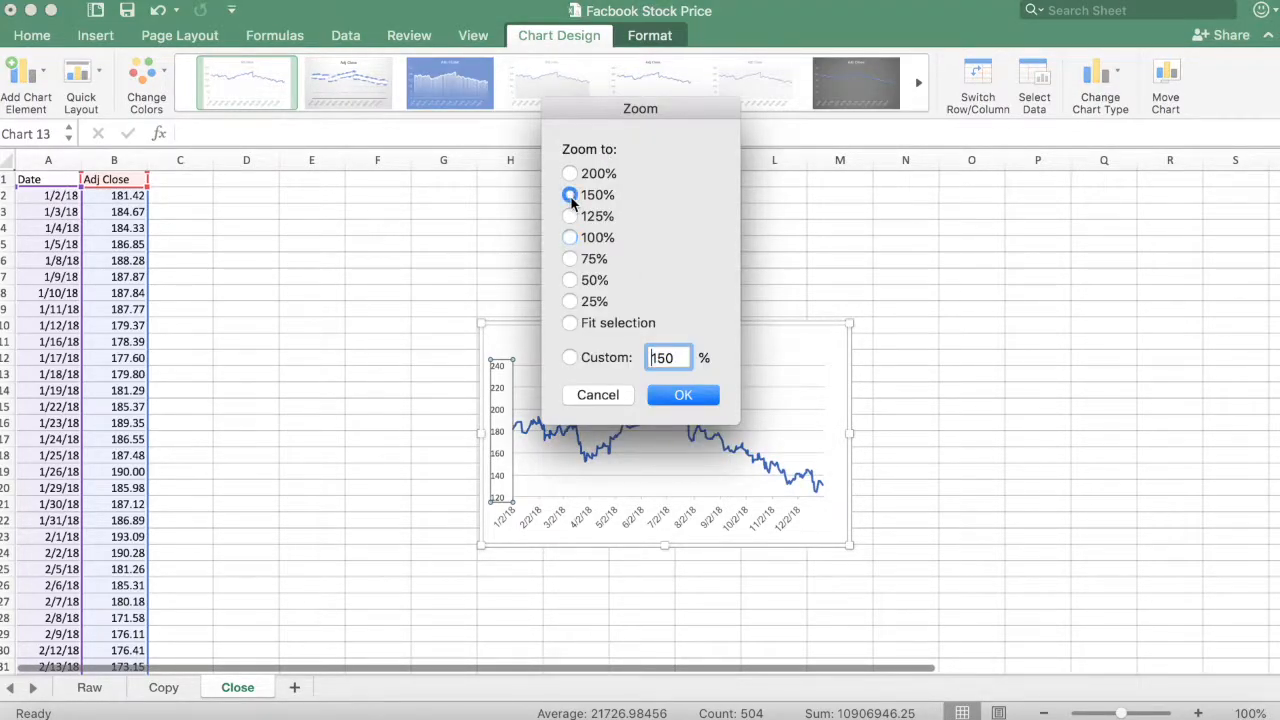
left_click(680, 396)
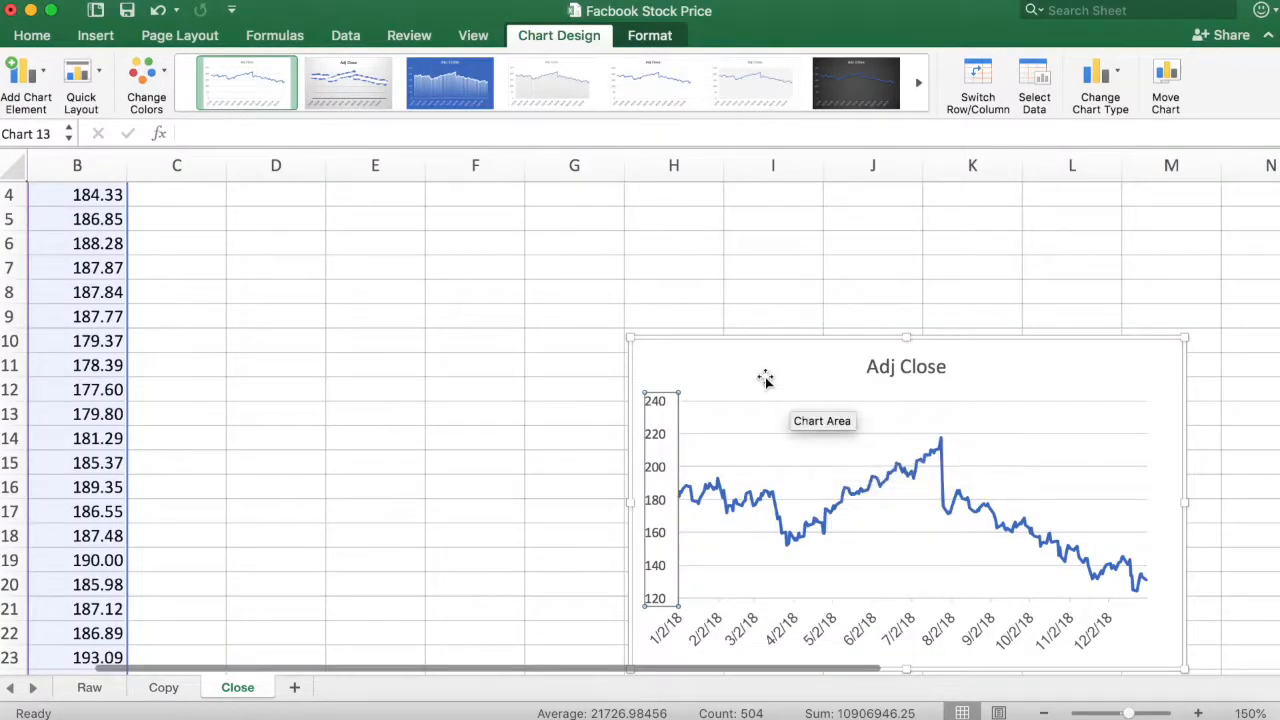
left_click_drag(749, 354, 563, 263)
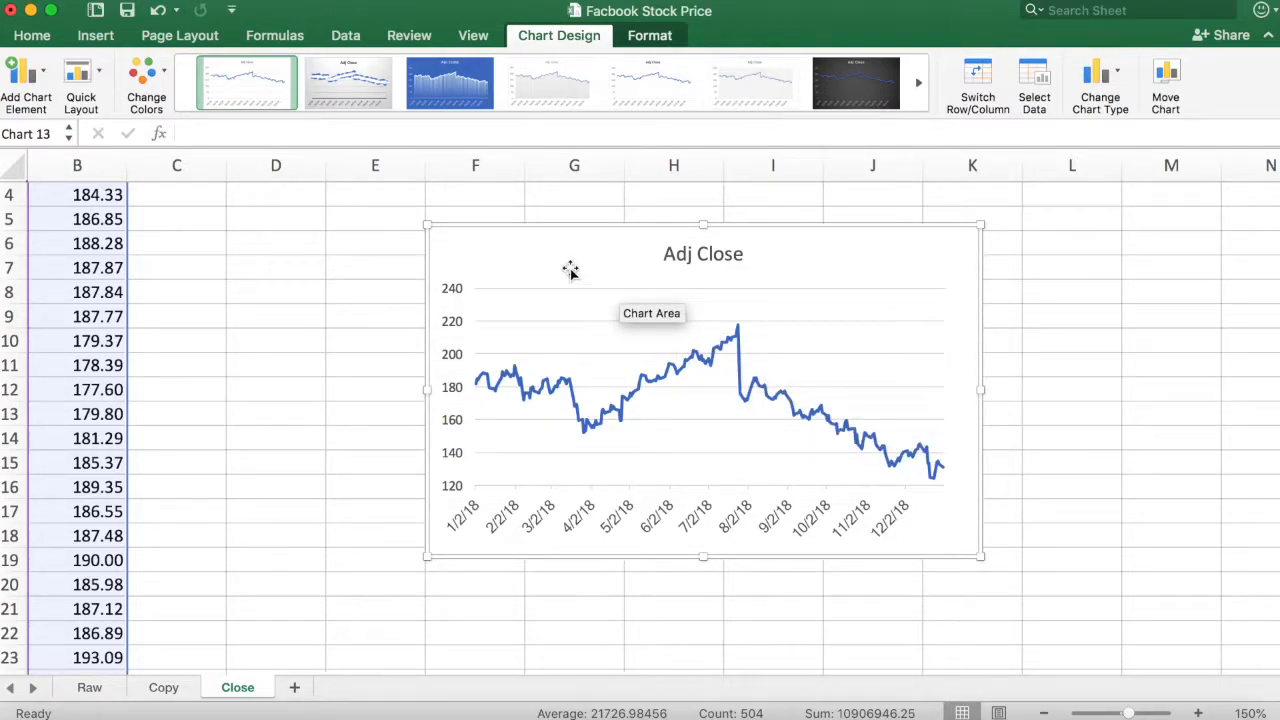
scroll(283, 300, "up", 2)
scroll(283, 300, "up", 1)
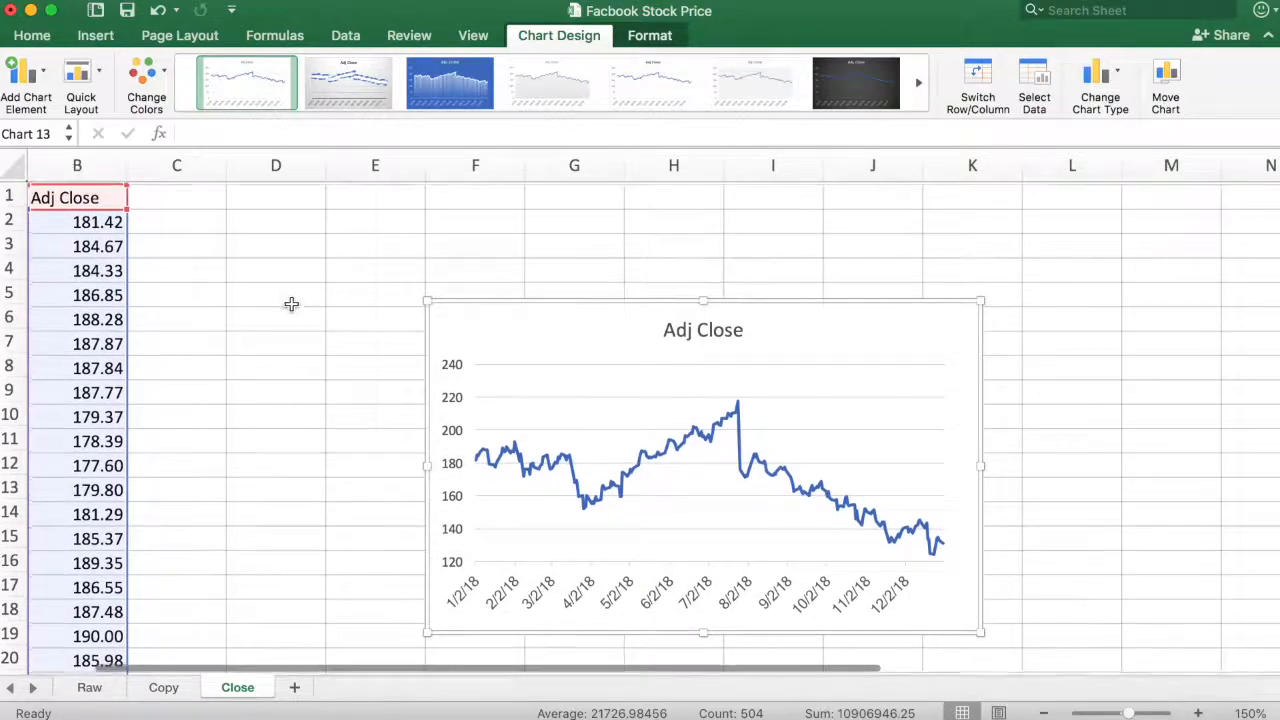
- Set the sheet zoom back to 100% and move the chart to columns J to O beside the data
left_click(1258, 714)
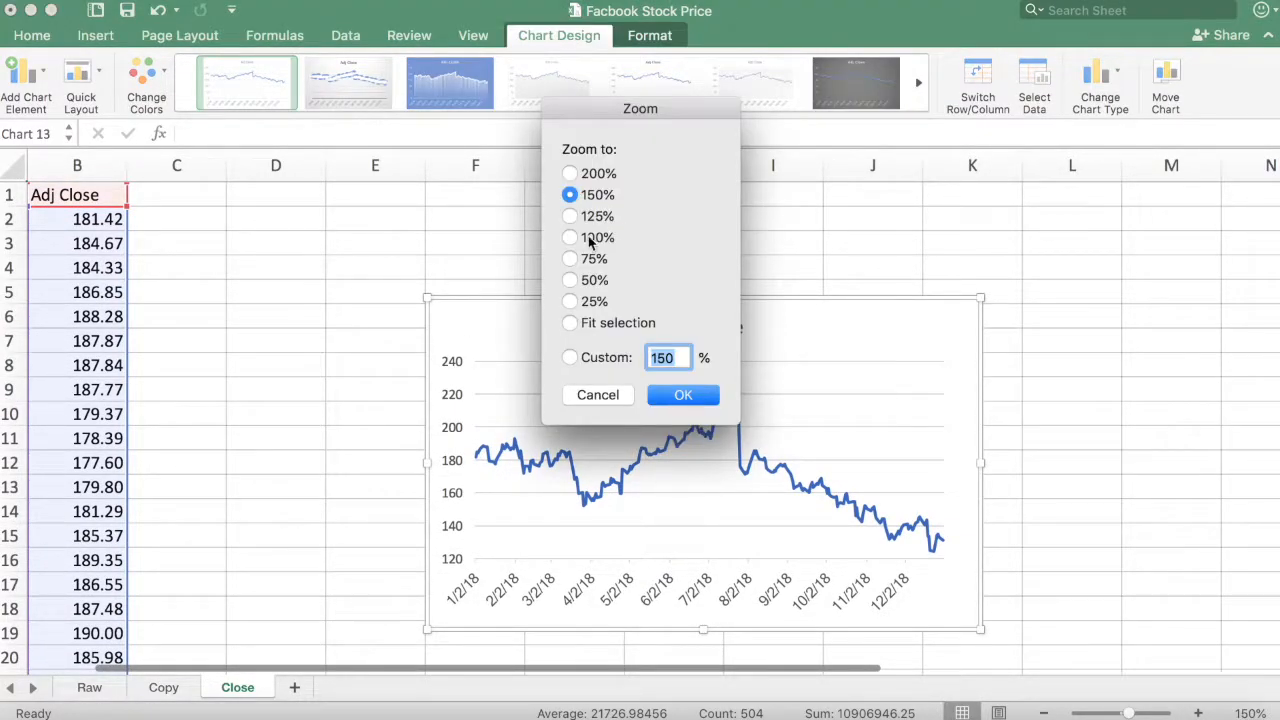
left_click(575, 240)
left_click(698, 398)
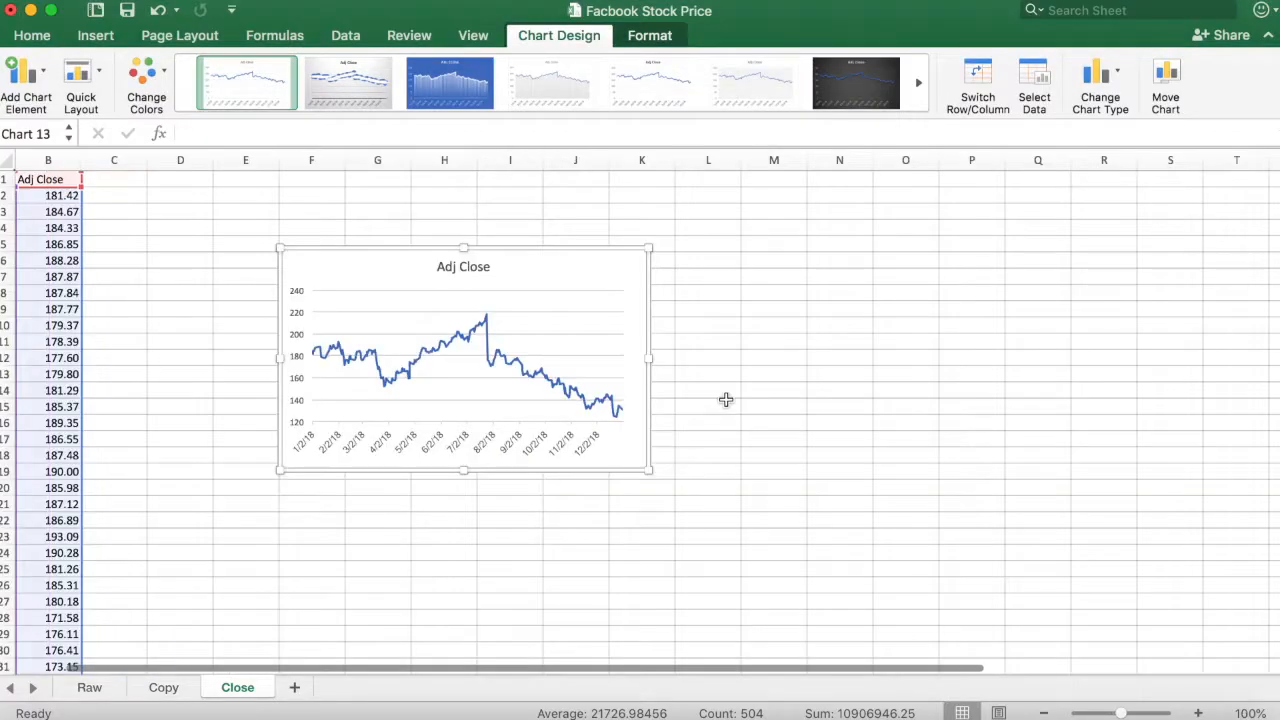
scroll(177, 280, "left", 2)
left_click_drag(426, 269, 703, 268)
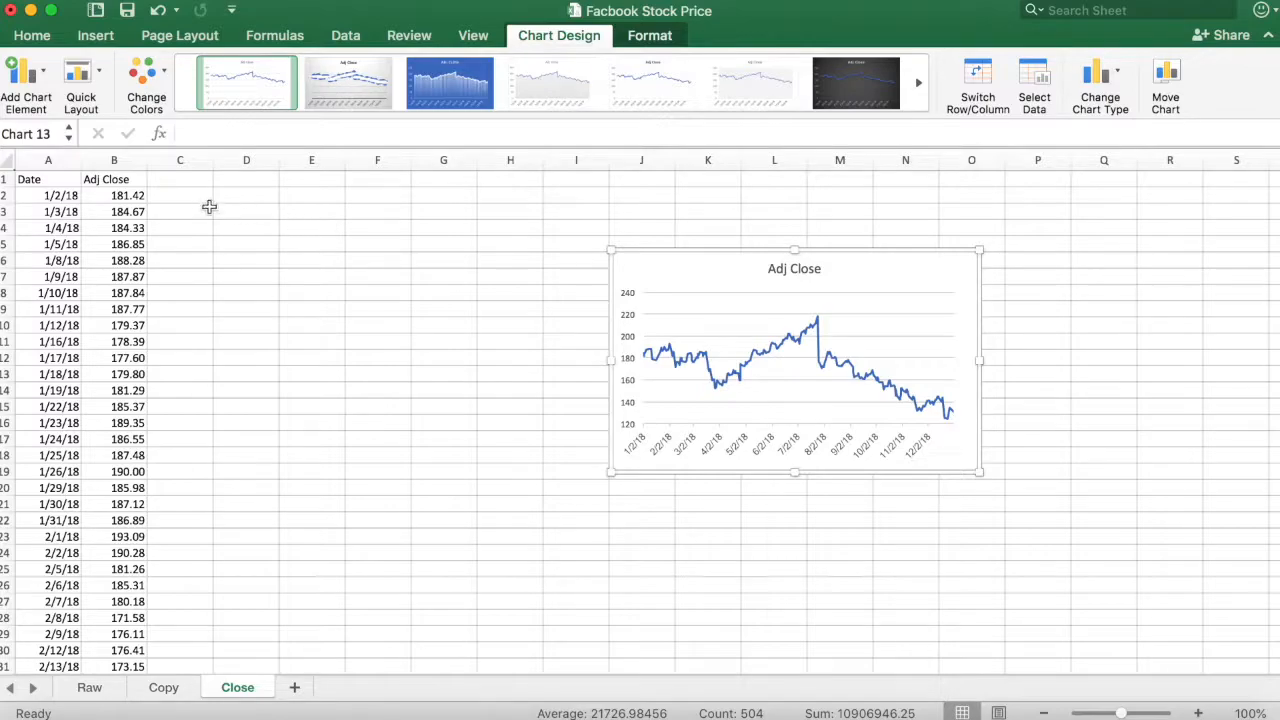
- Enter the header "7 day" in cell C1
left_click(188, 184)
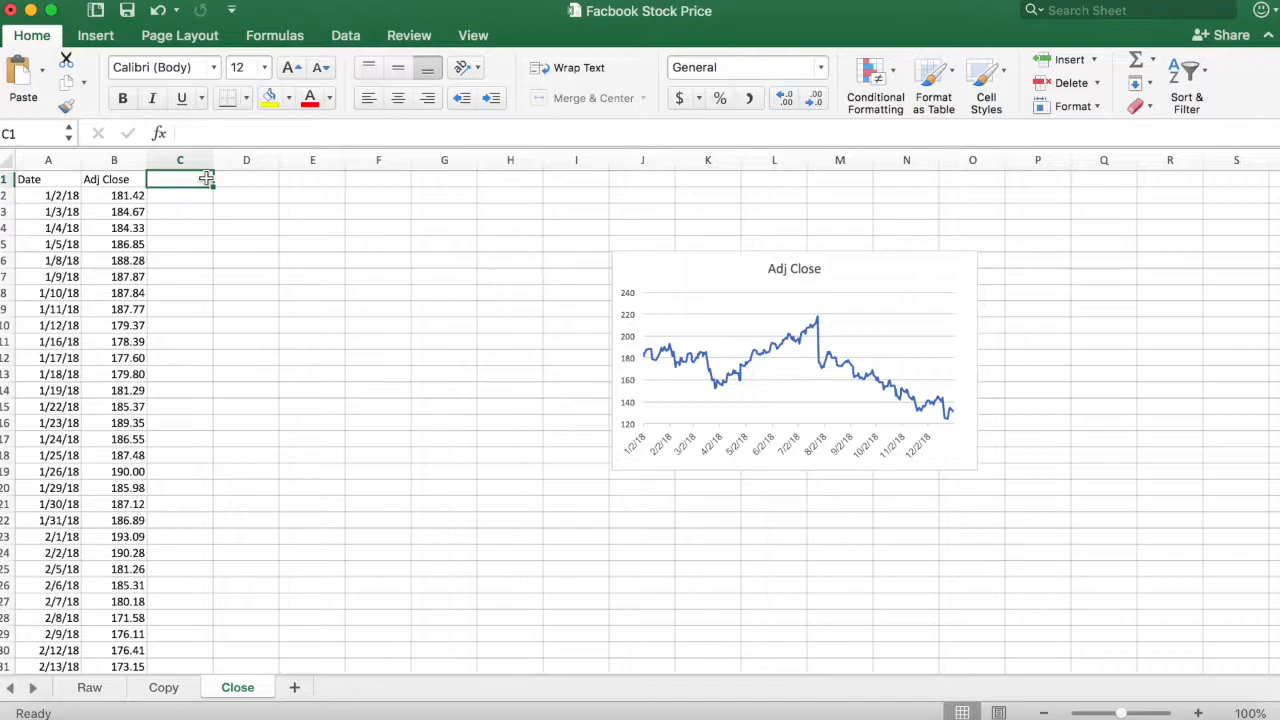
type("7 day")
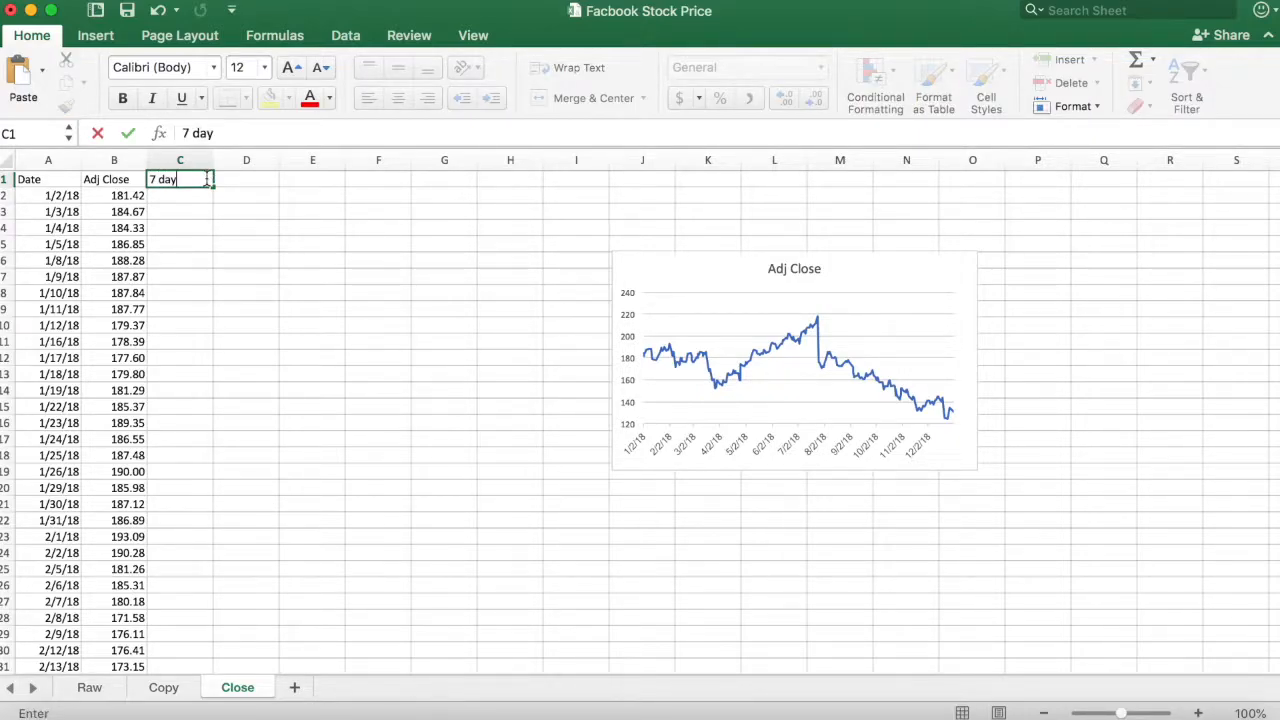
left_click(201, 197)
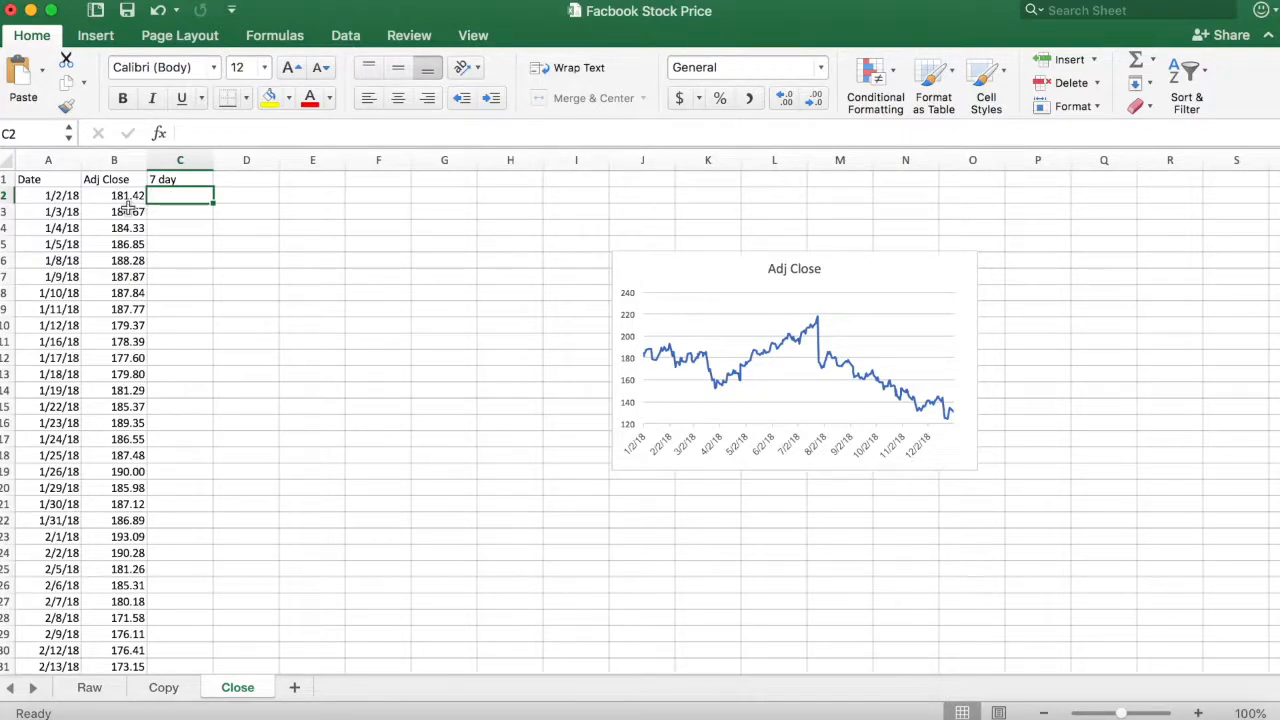
- Enter the centered seven-day average formula =AVERAGE(B2:B8) in cell C5, beside the fourth price
left_click(130, 197)
key("Down")
key("Down")
key("Down")
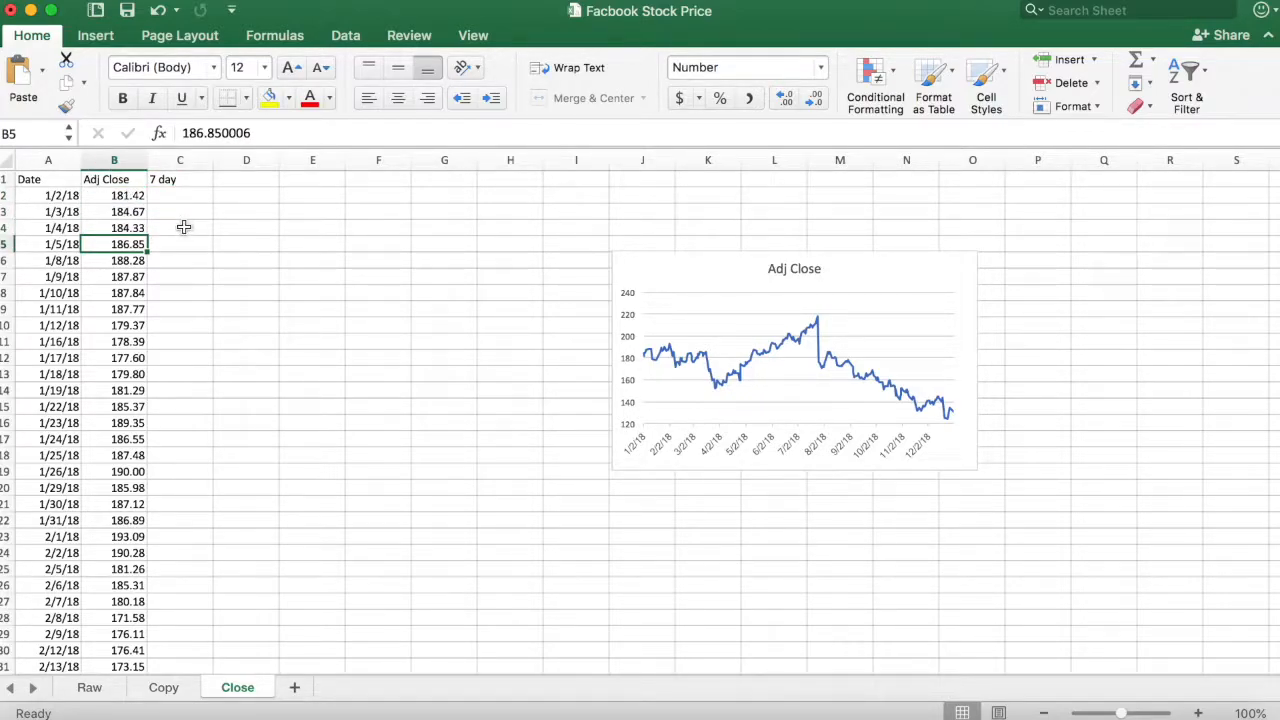
key("Right")
type("=")
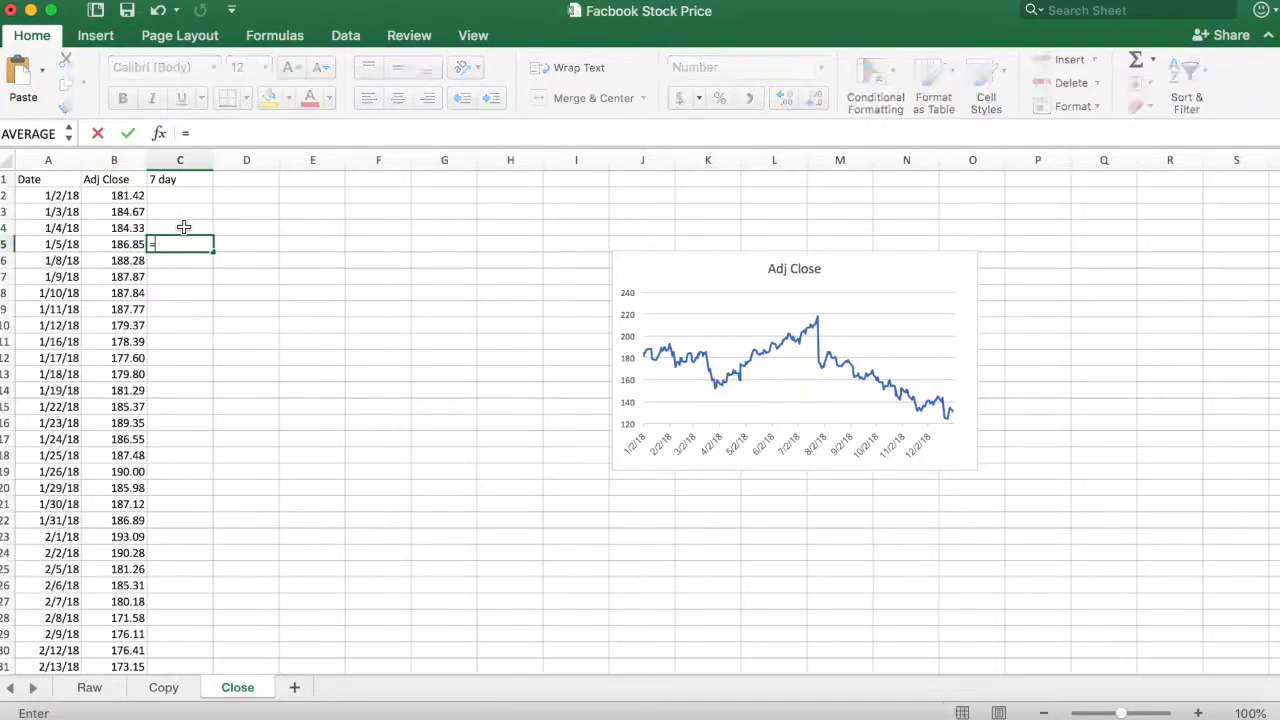
type("av")
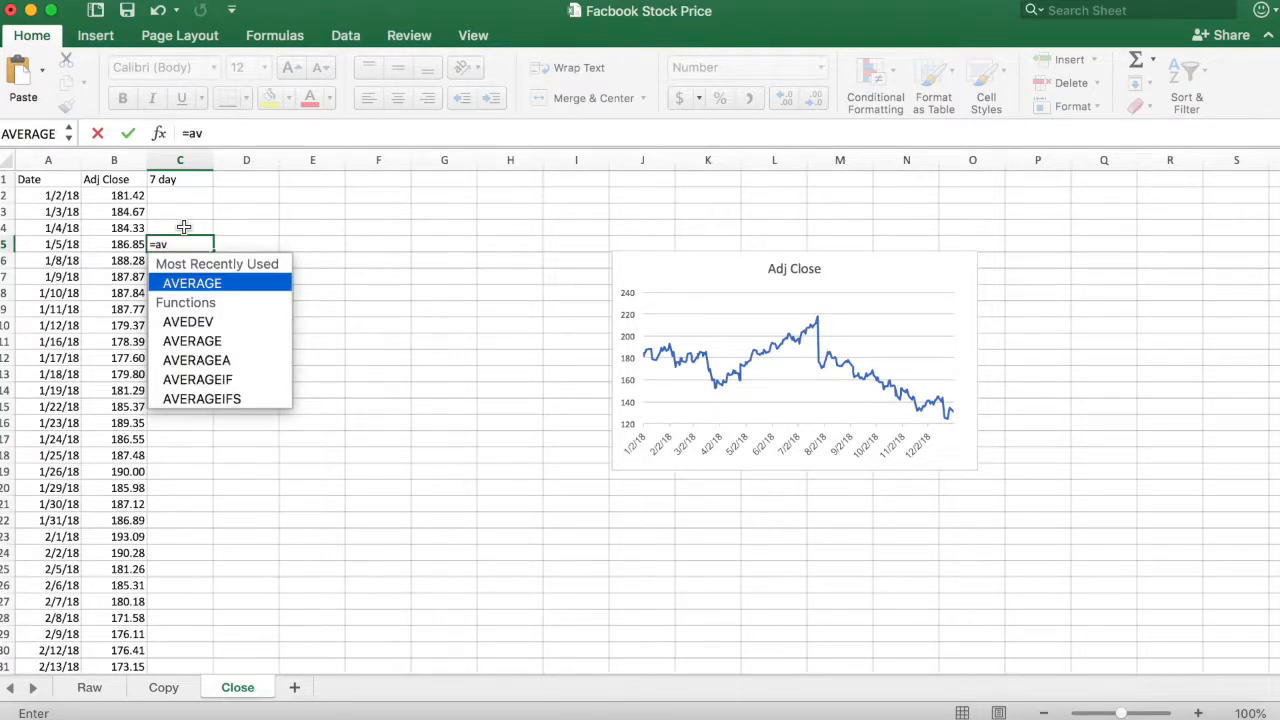
double_click(199, 283)
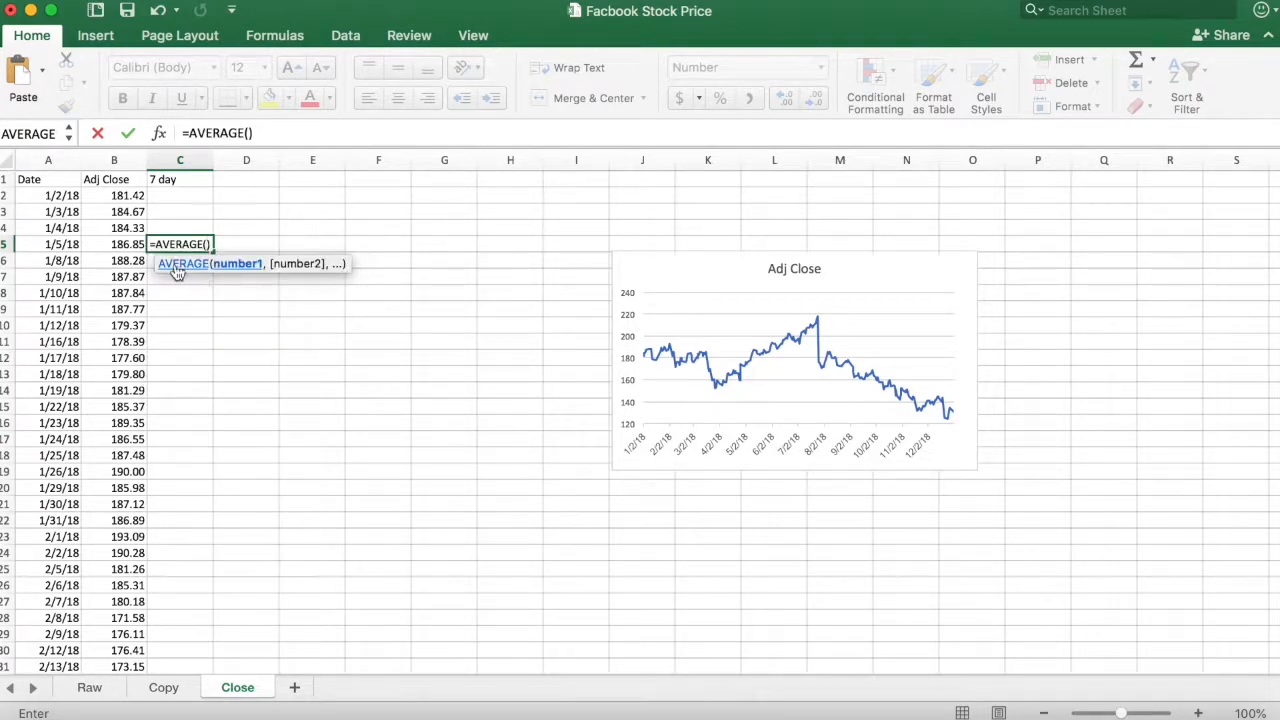
left_click(126, 196)
left_click_drag(126, 196, 128, 292)
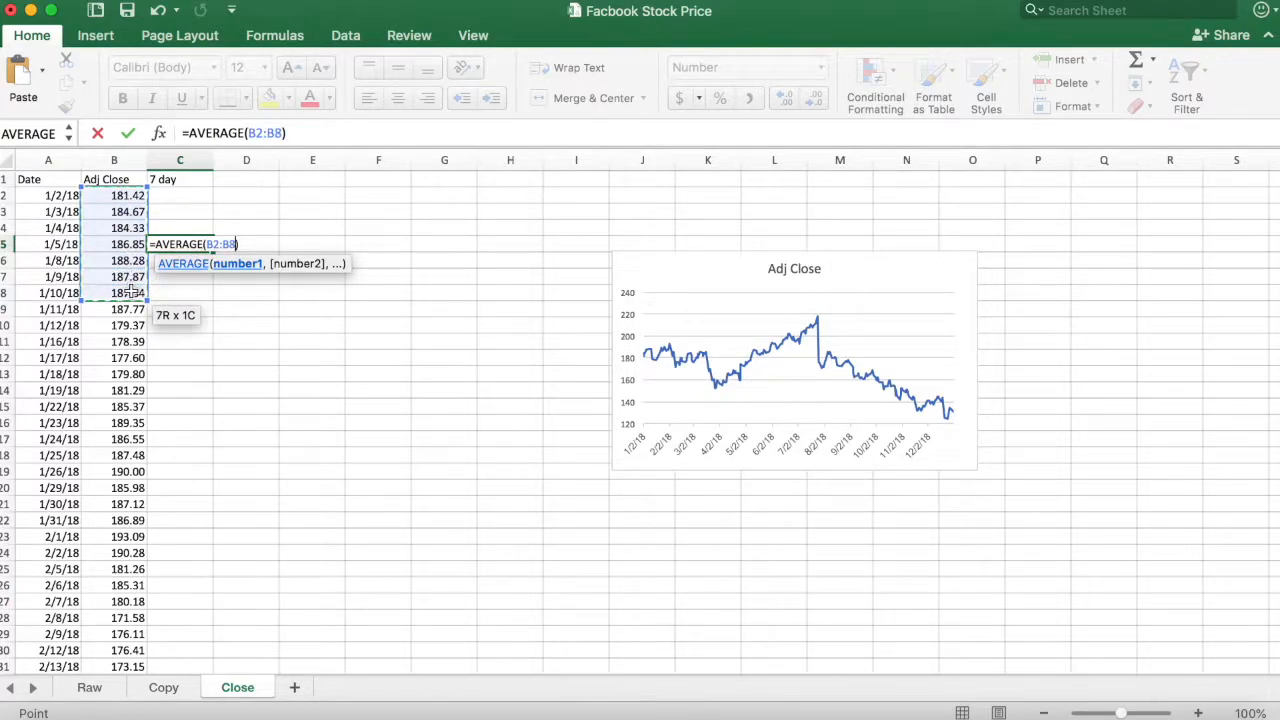
key("Return")
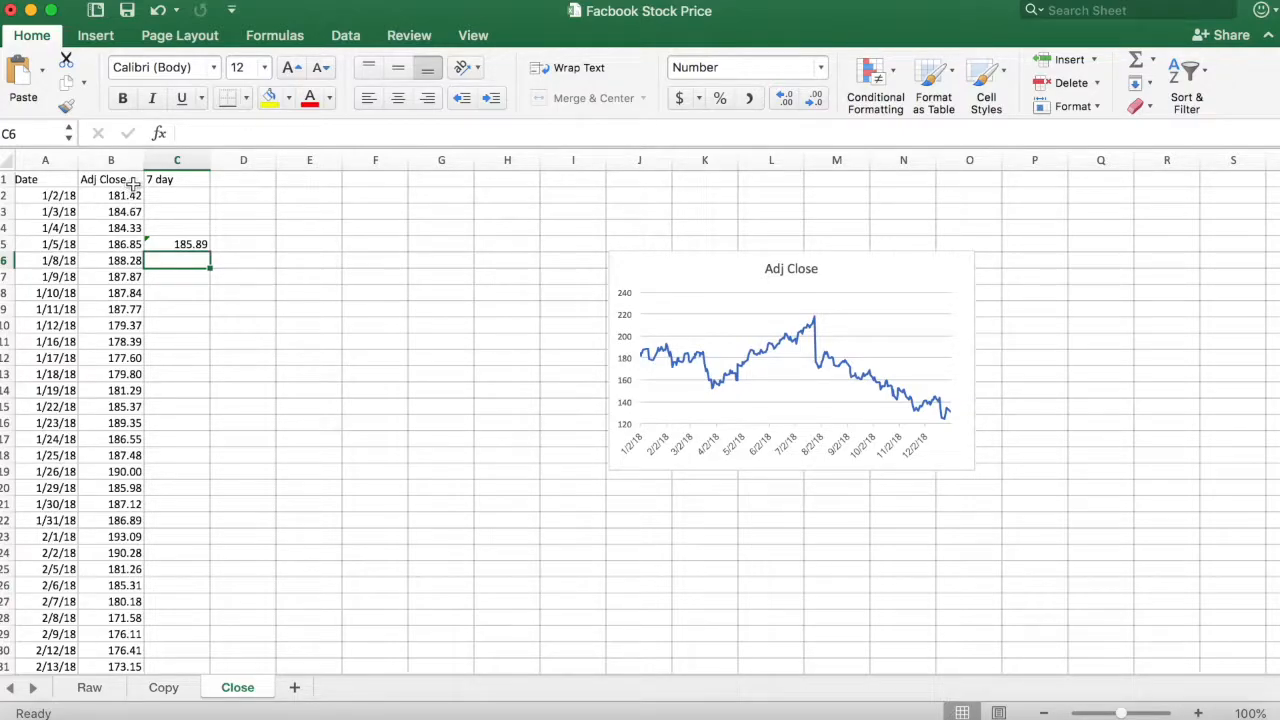
- Fill the average formula from C5 down column C to the last data row, 252
left_click(175, 245)
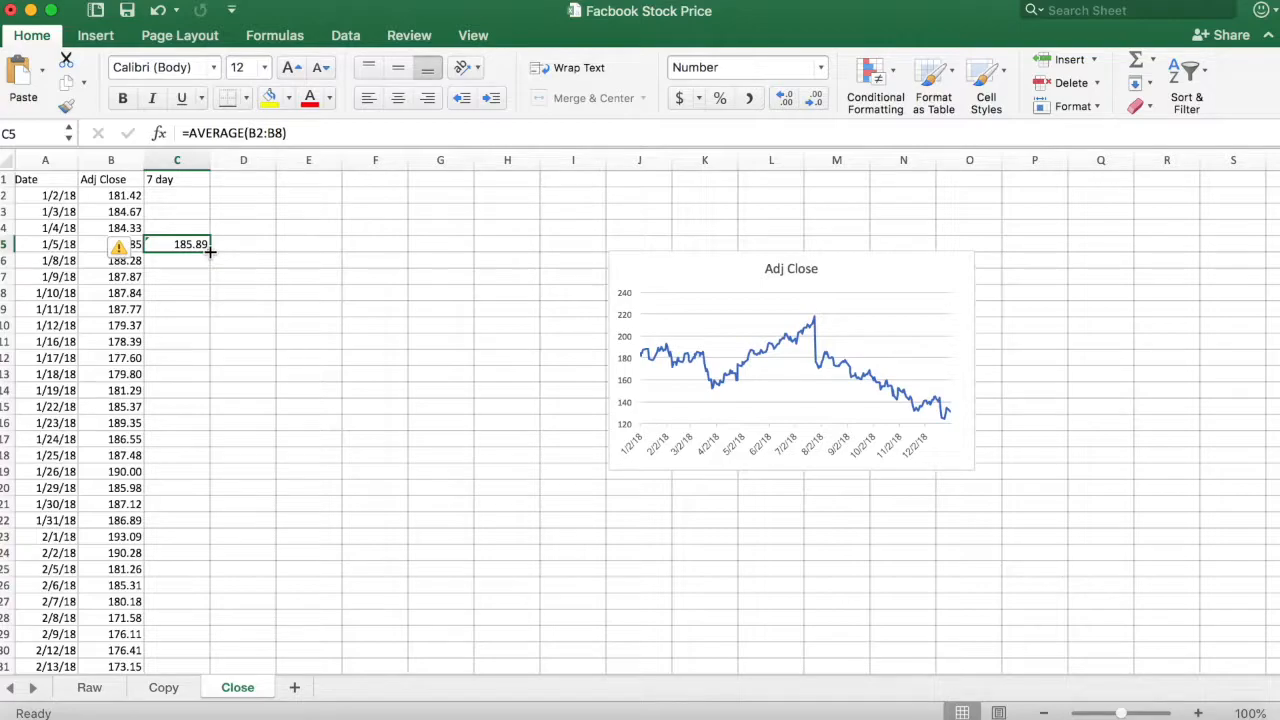
double_click(210, 252)
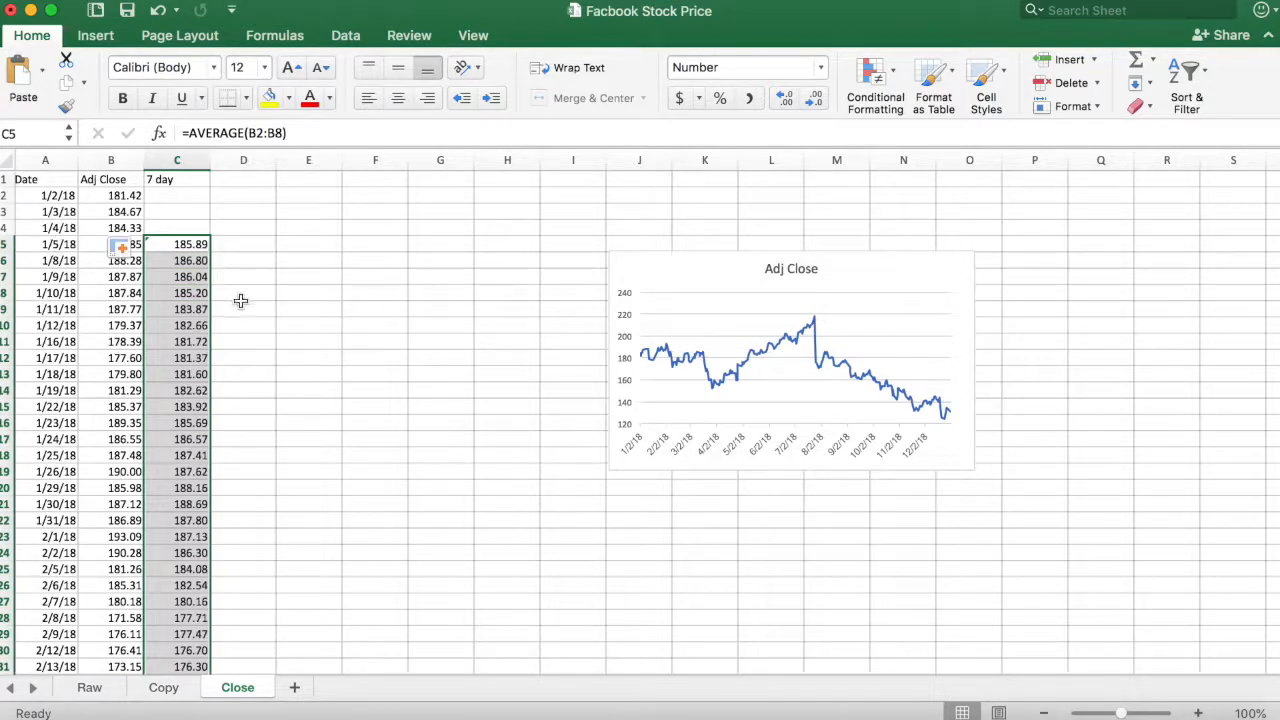
key("super+Down")
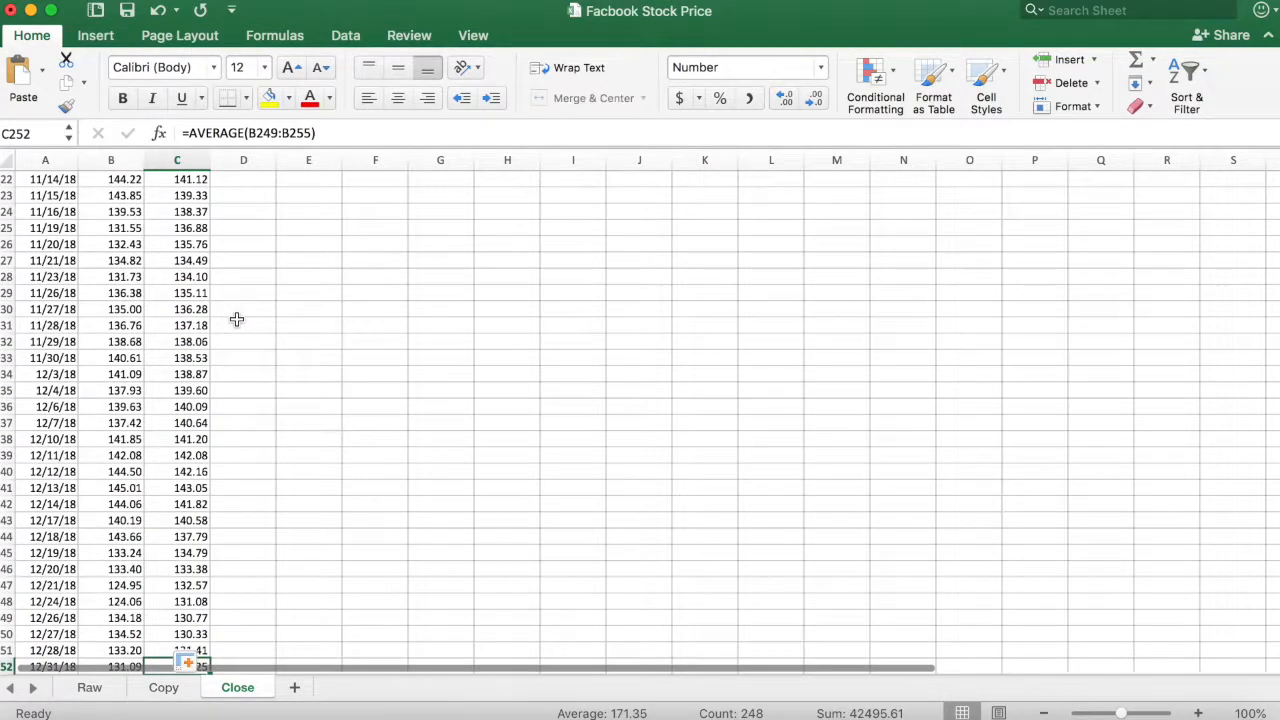
scroll(202, 369, "down", 3)
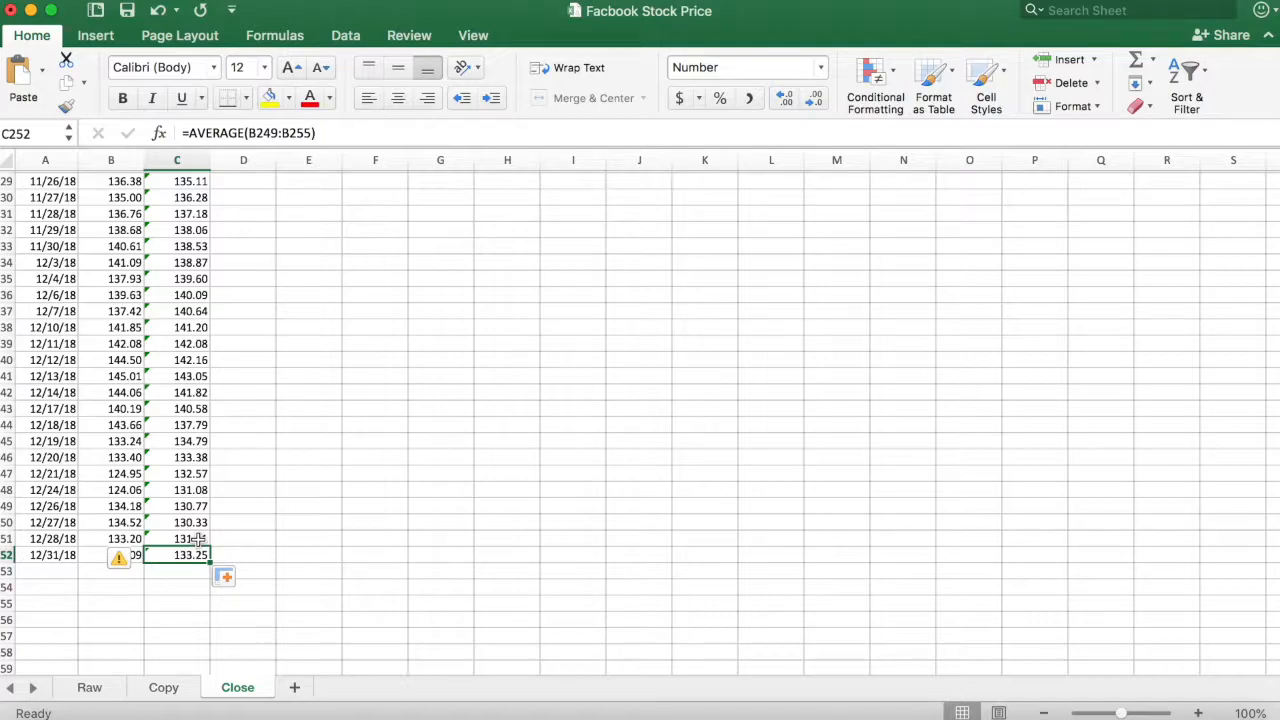
- Check the range of the last average formula and clear the incomplete averages in C250:C252
left_click(303, 133)
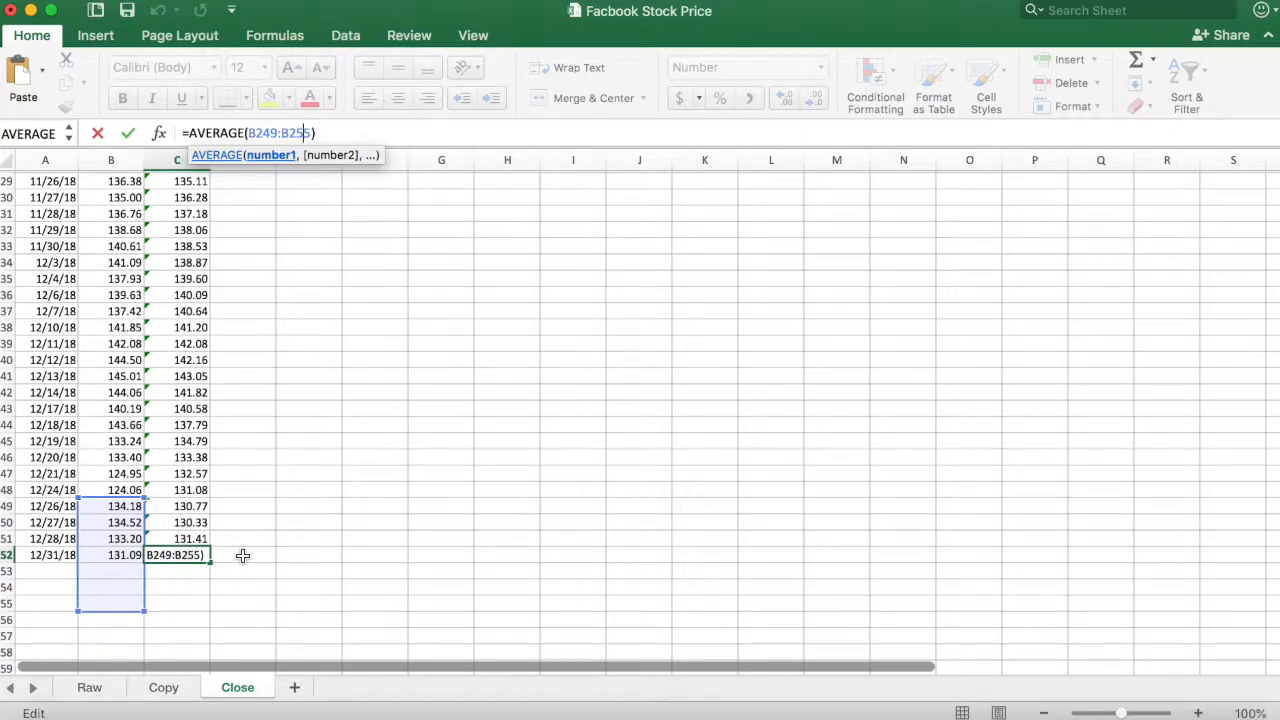
key("ctrl+Return")
left_click_drag(177, 551, 188, 527)
scroll(189, 535, "up", 1)
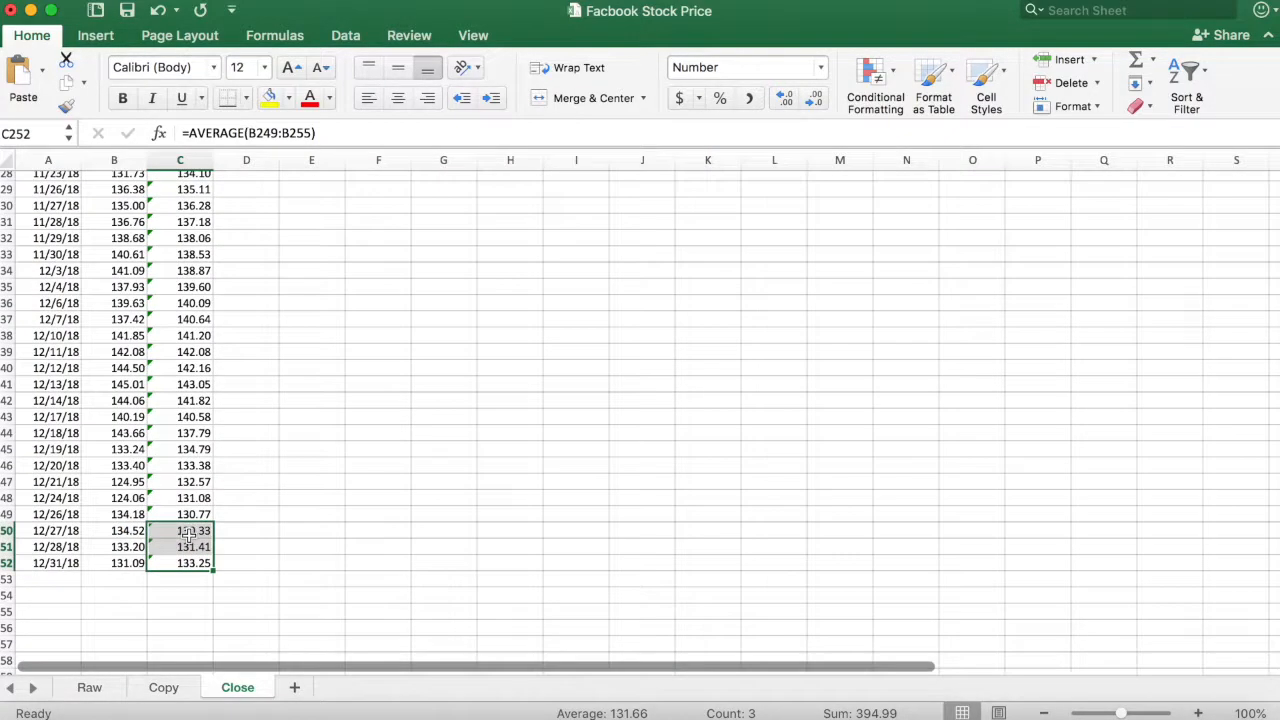
key("Delete")
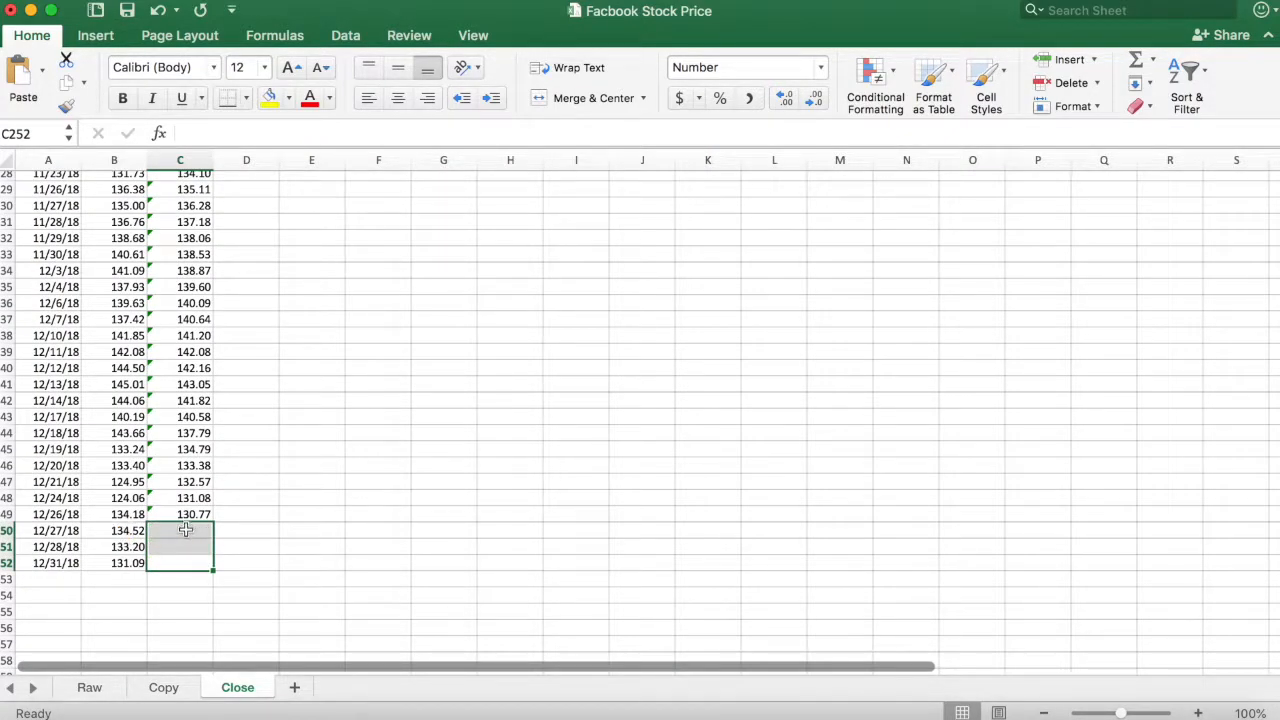
left_click(186, 514)
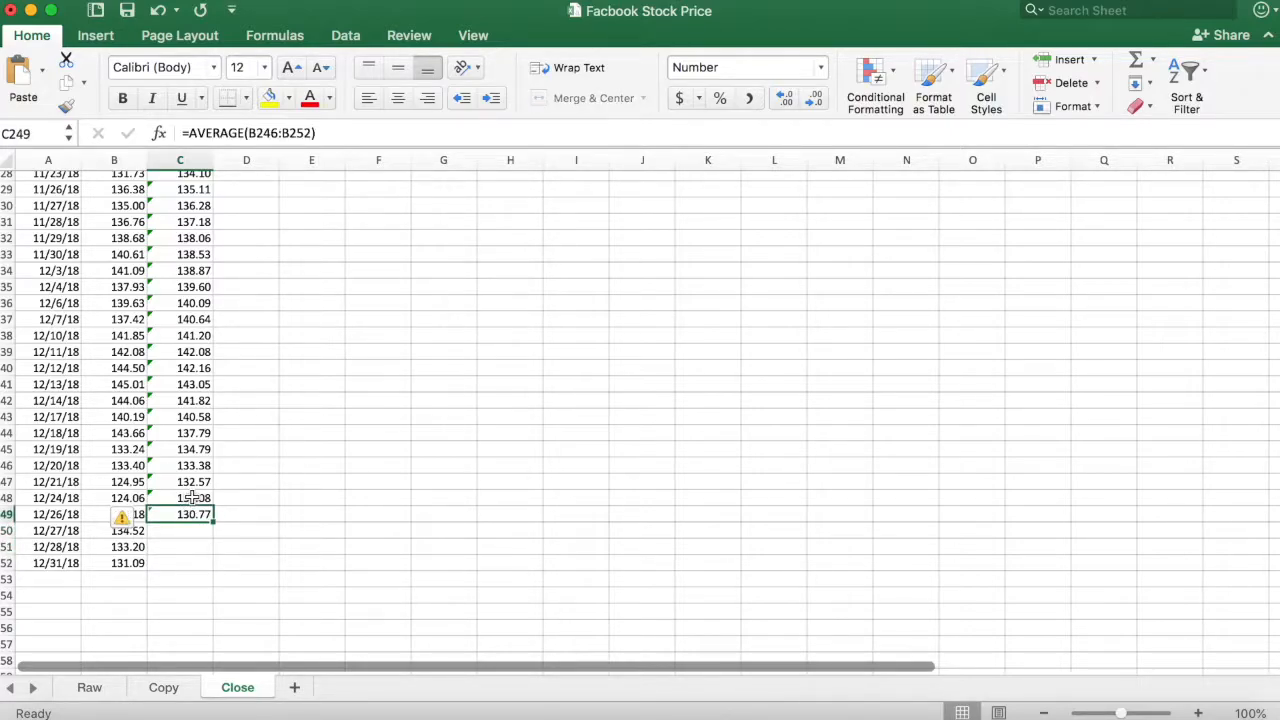
- Insert a line chart of the Date, Adj Close and 7 day columns (A to C)
key("ctrl+Up")
scroll(270, 485, "up", 2)
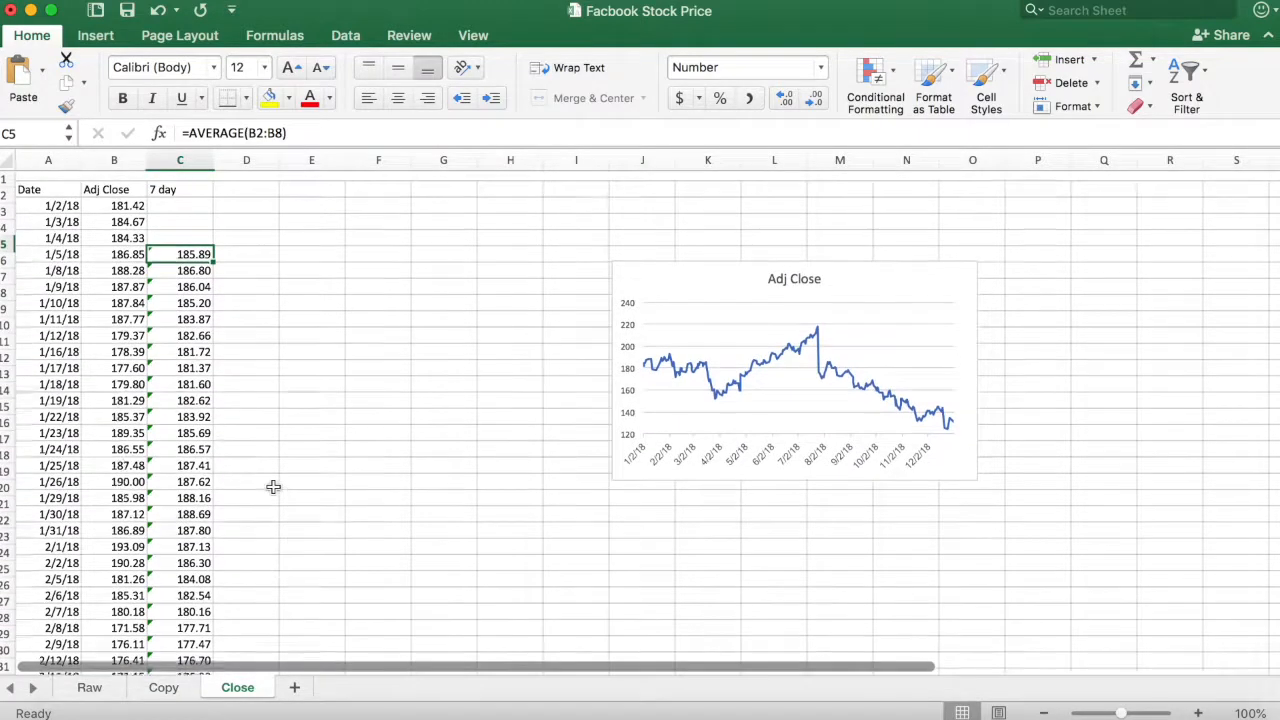
left_click(79, 162)
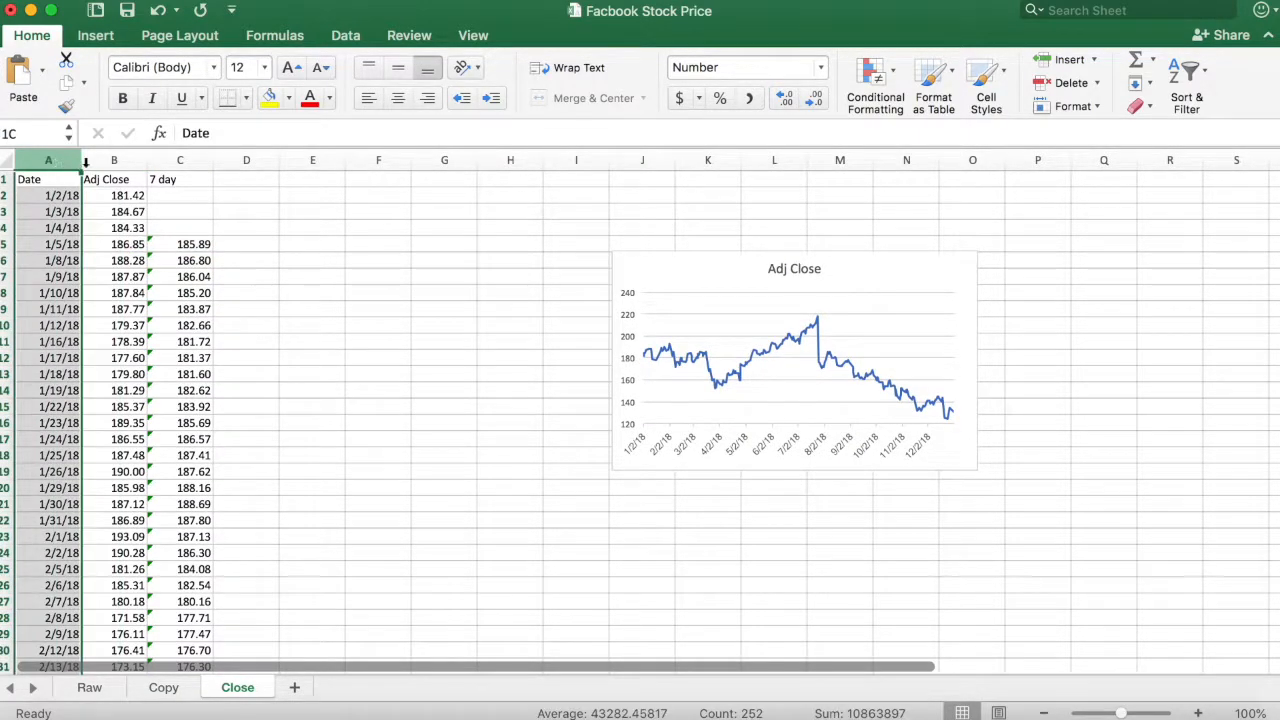
left_click_drag(79, 162, 185, 162)
left_click(96, 35)
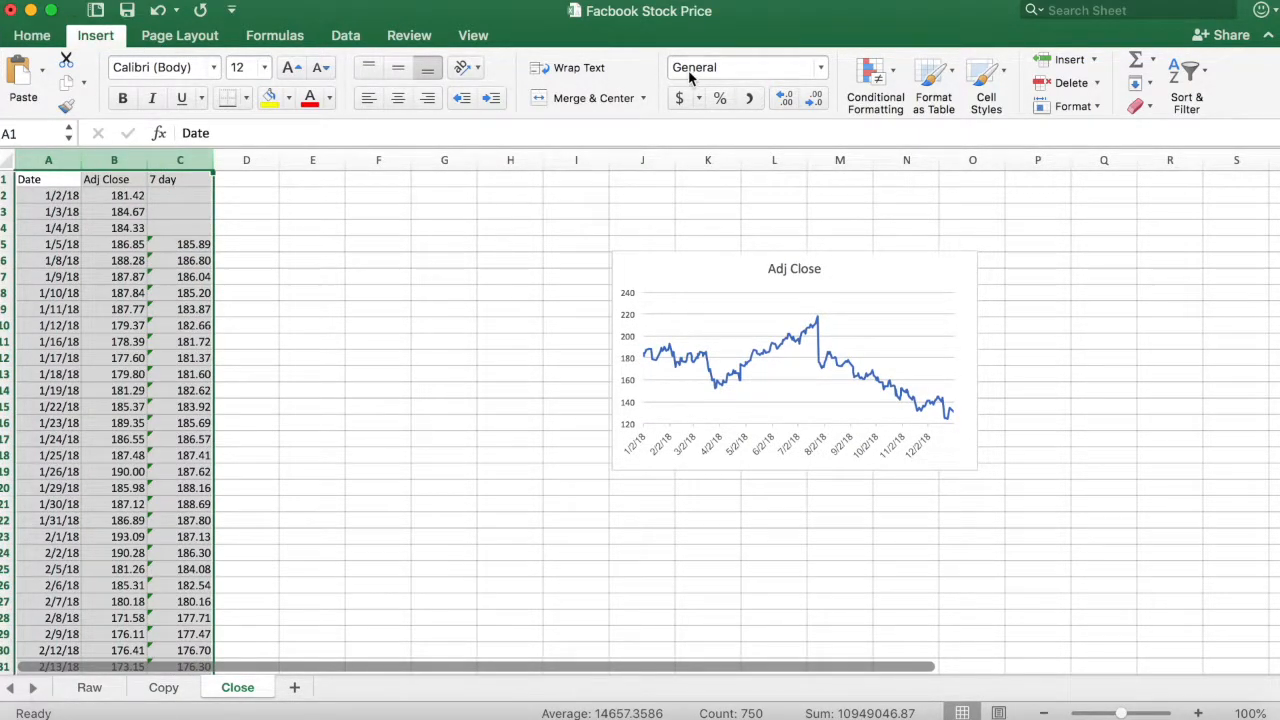
left_click(688, 98)
left_click(718, 170)
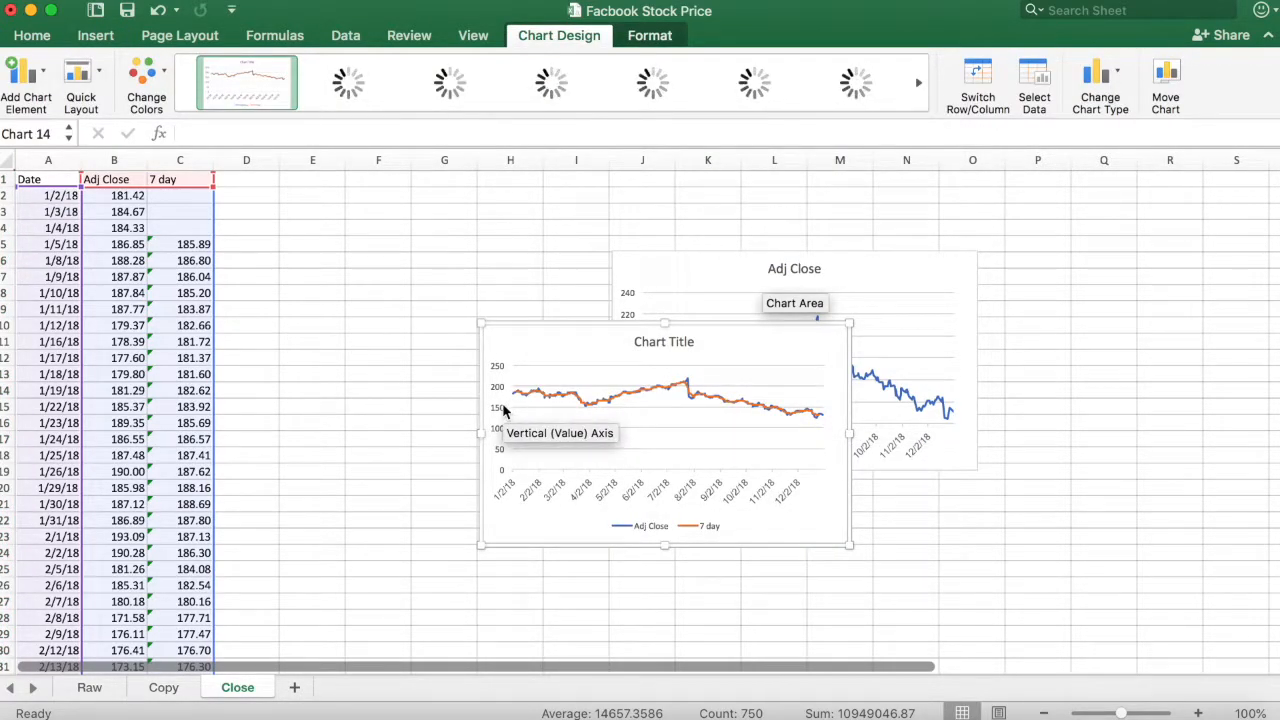
- Set the new chart's vertical axis minimum bound to 120
left_click(503, 409)
double_click(503, 409)
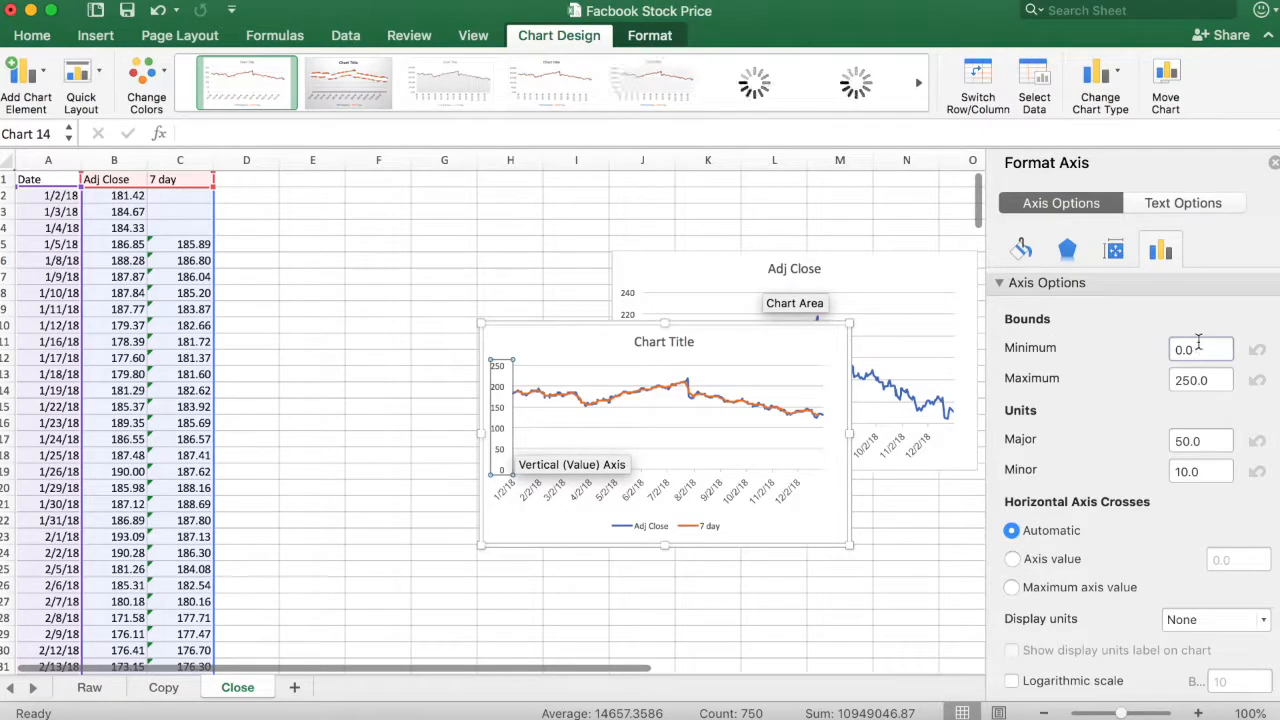
left_click_drag(1192, 349, 1163, 355)
type("0")
key("Return")
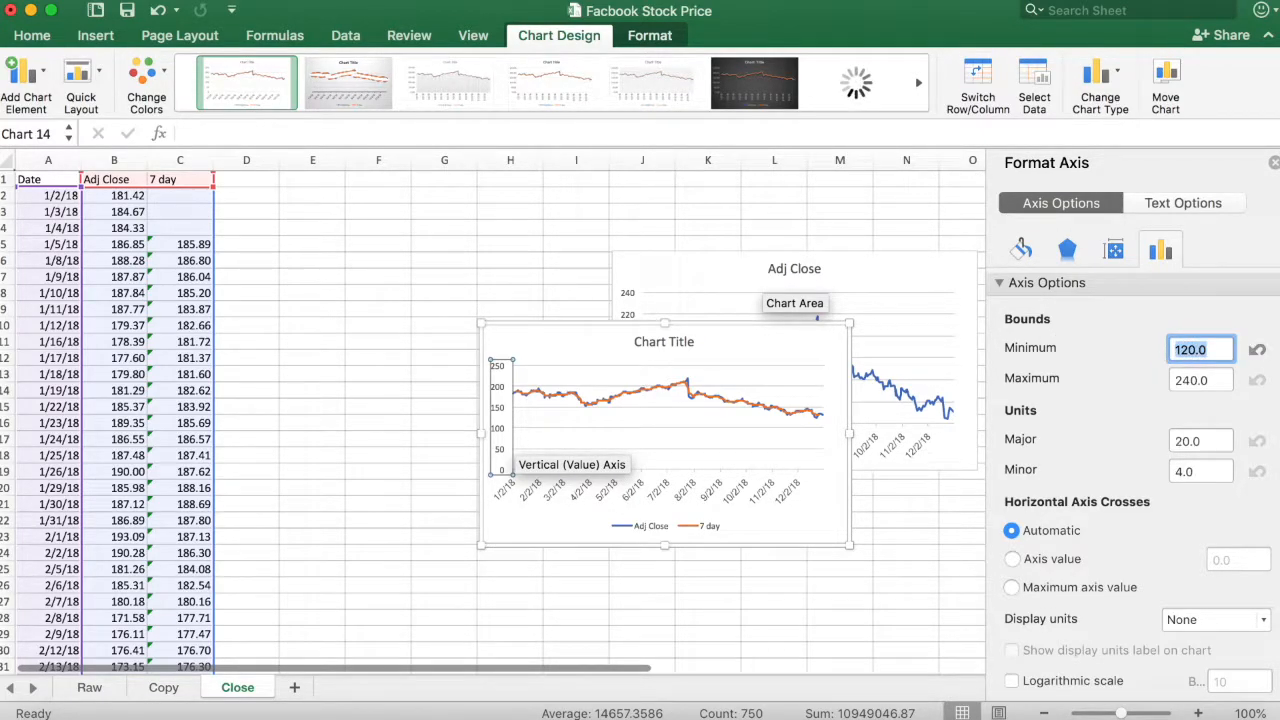
left_click(1273, 163)
- Magnify the sheet to 150% and examine how the 7 day line follows the Adj Close line in the new chart
left_click(1250, 713)
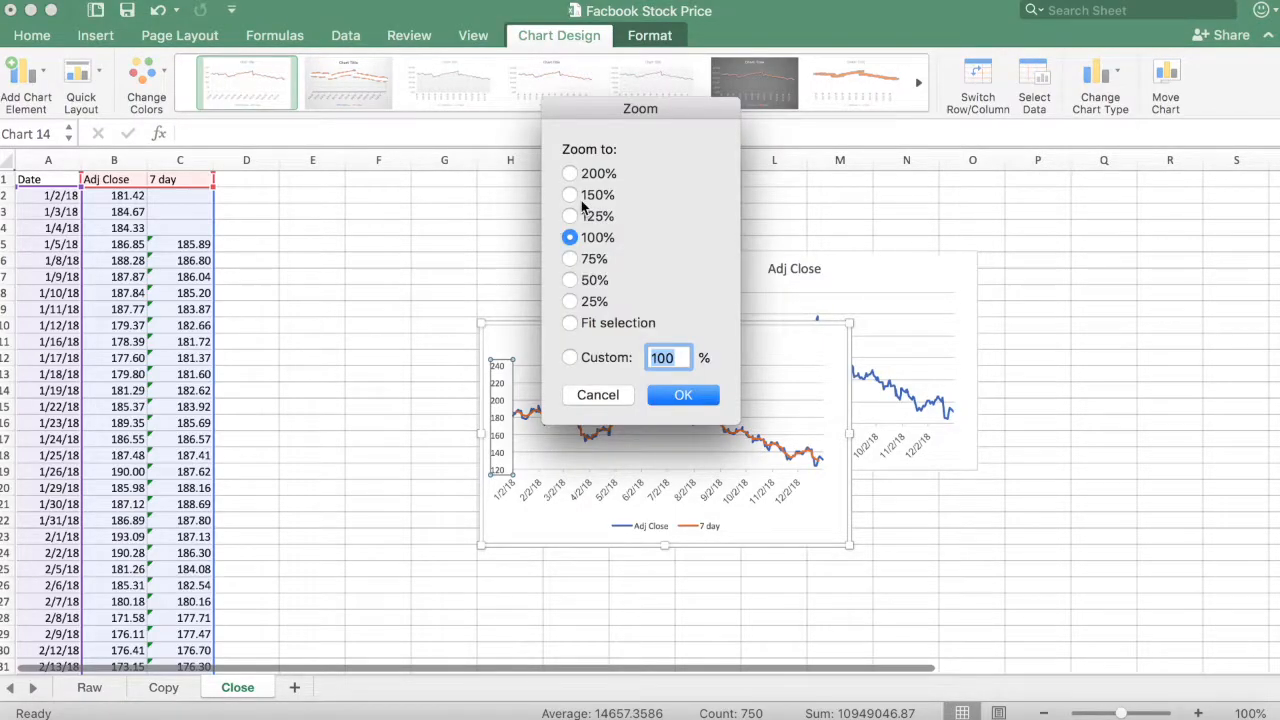
left_click(569, 195)
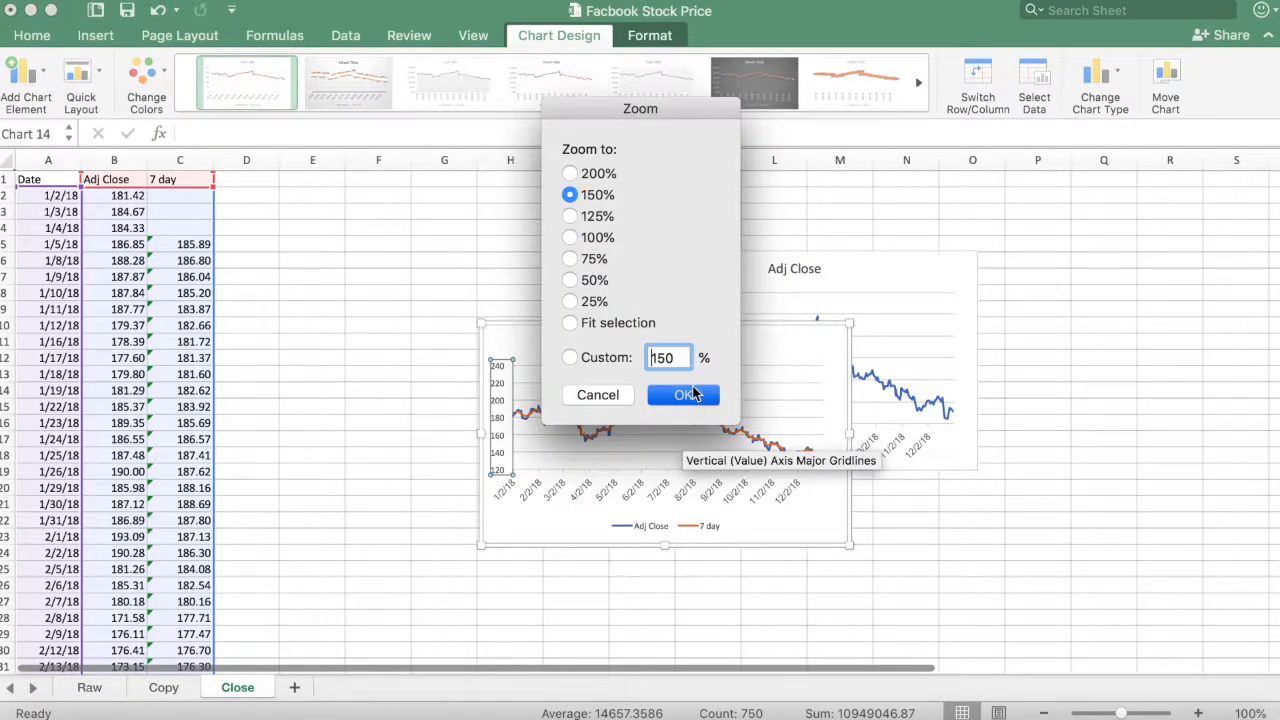
left_click(683, 395)
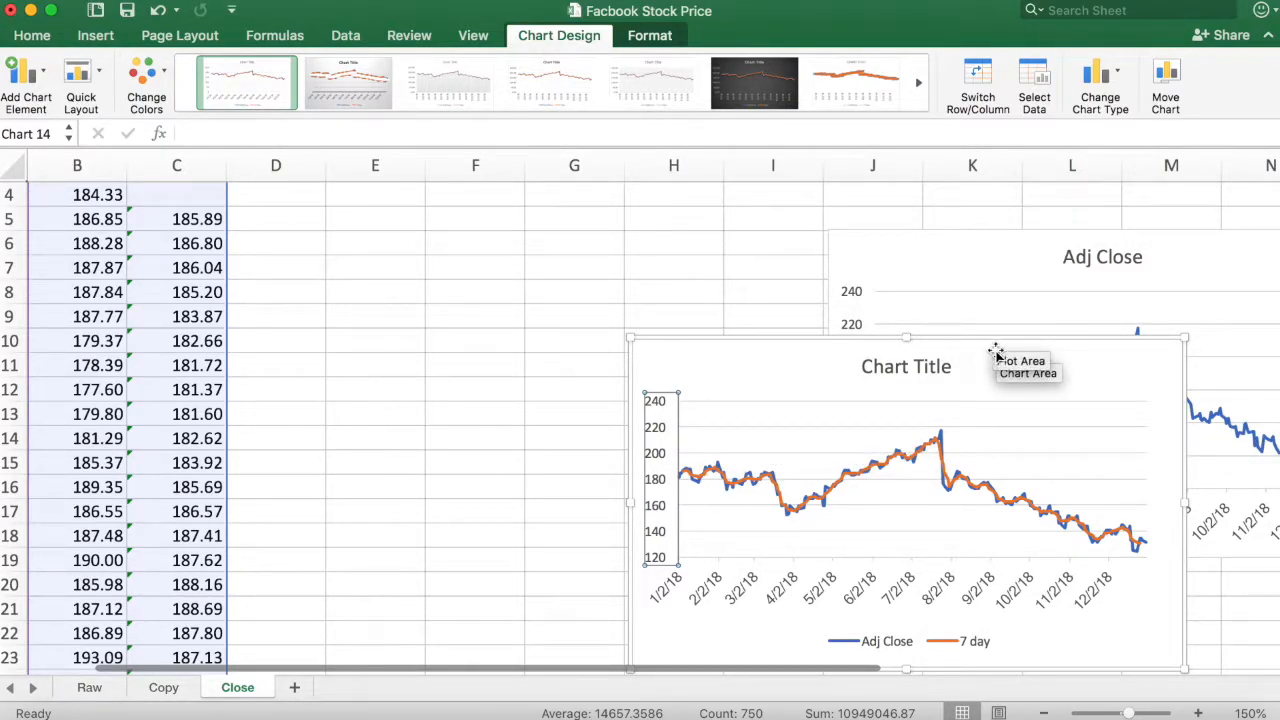
scroll(995, 325, "up", 1)
scroll(963, 378, "down", 3)
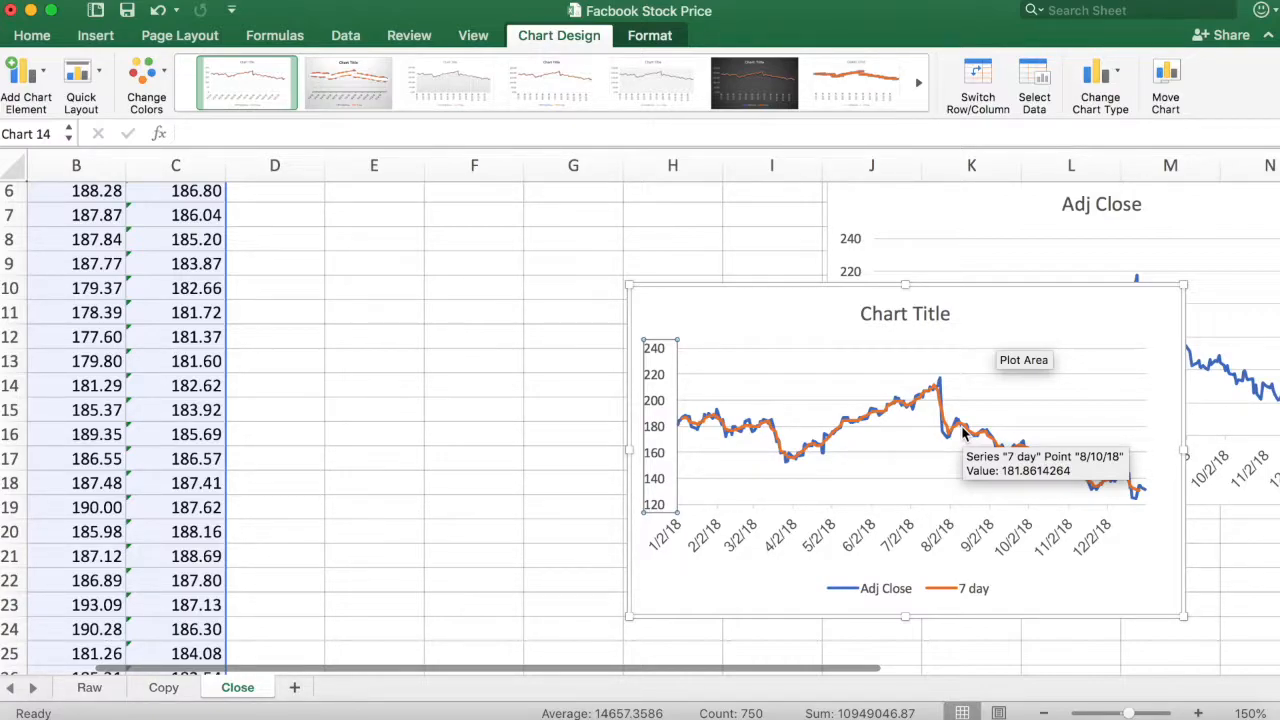
scroll(297, 297, "up", 3)
- Enter the header "21 day" in cell D1 and return the sheet zoom to 100%
left_click(291, 196)
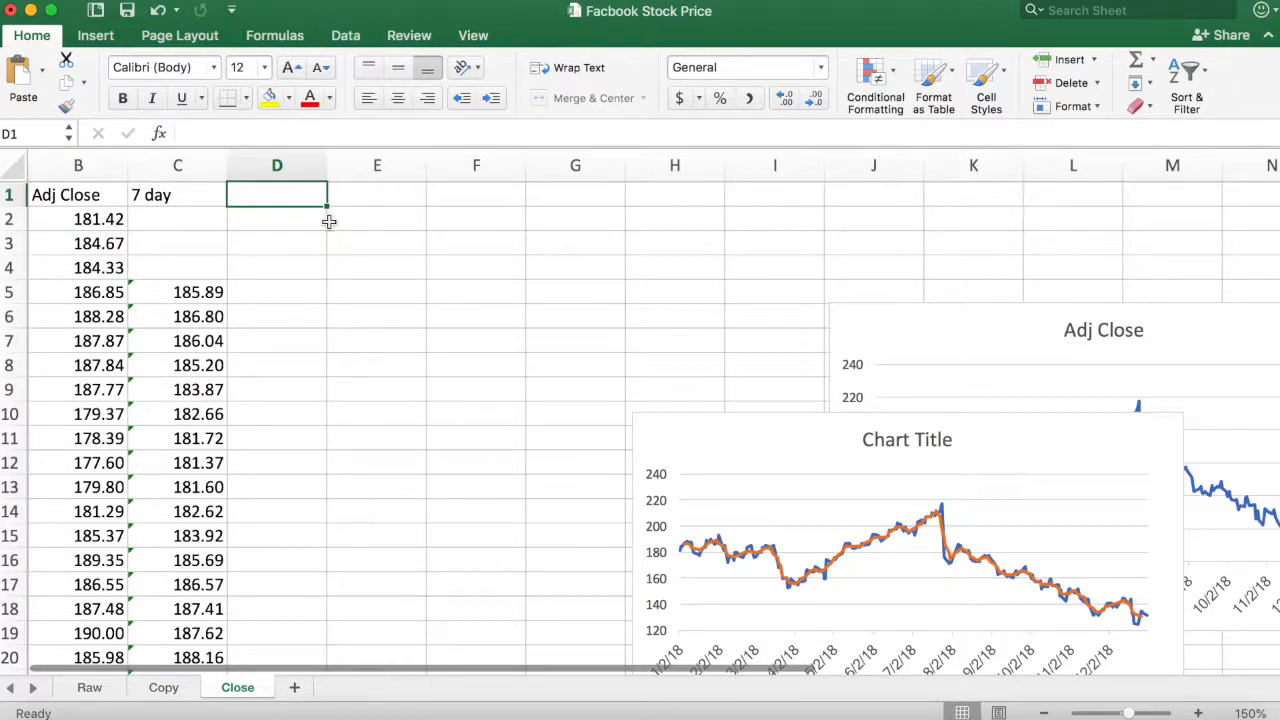
type("21 day")
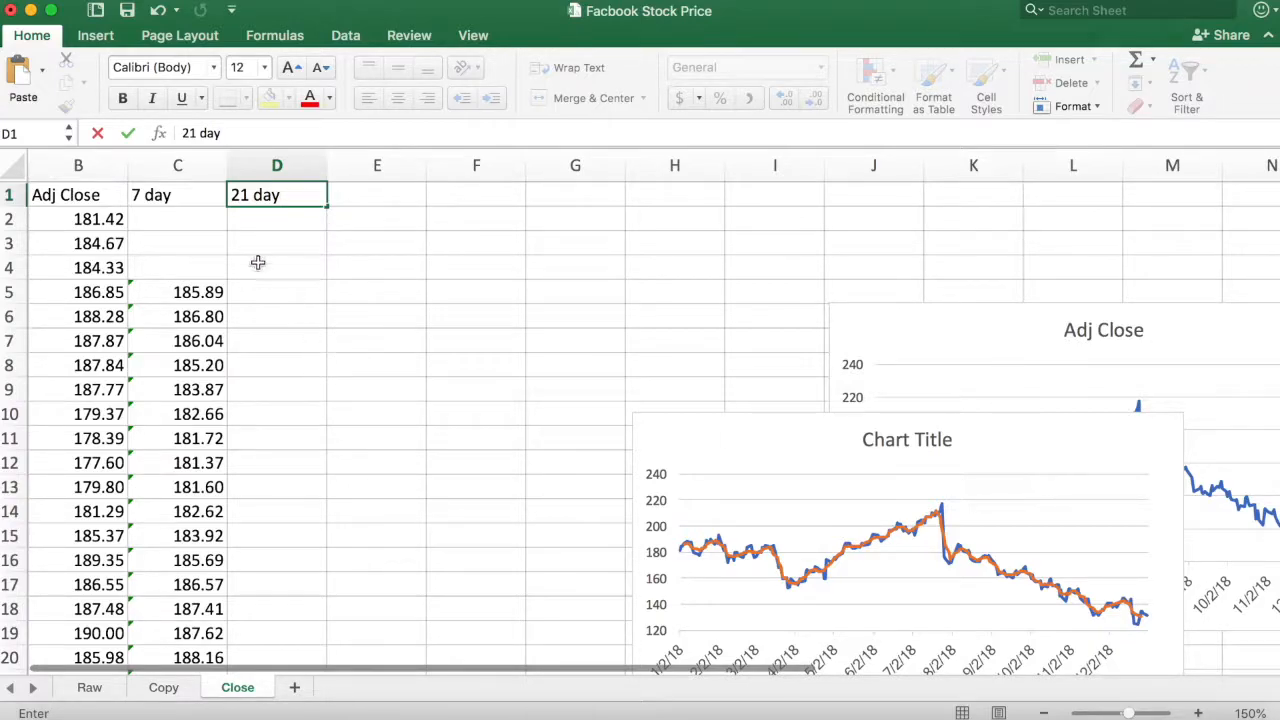
scroll(278, 232, "left", 1)
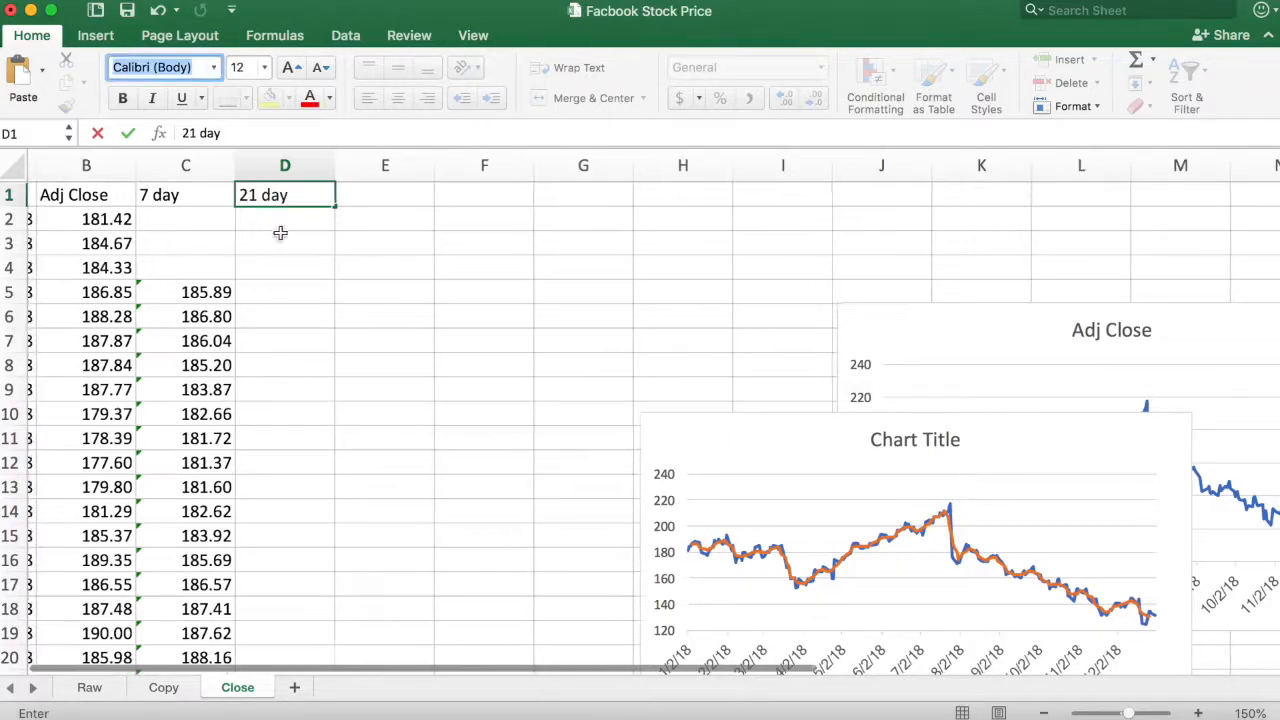
left_click(1250, 713)
left_click(570, 238)
left_click(683, 395)
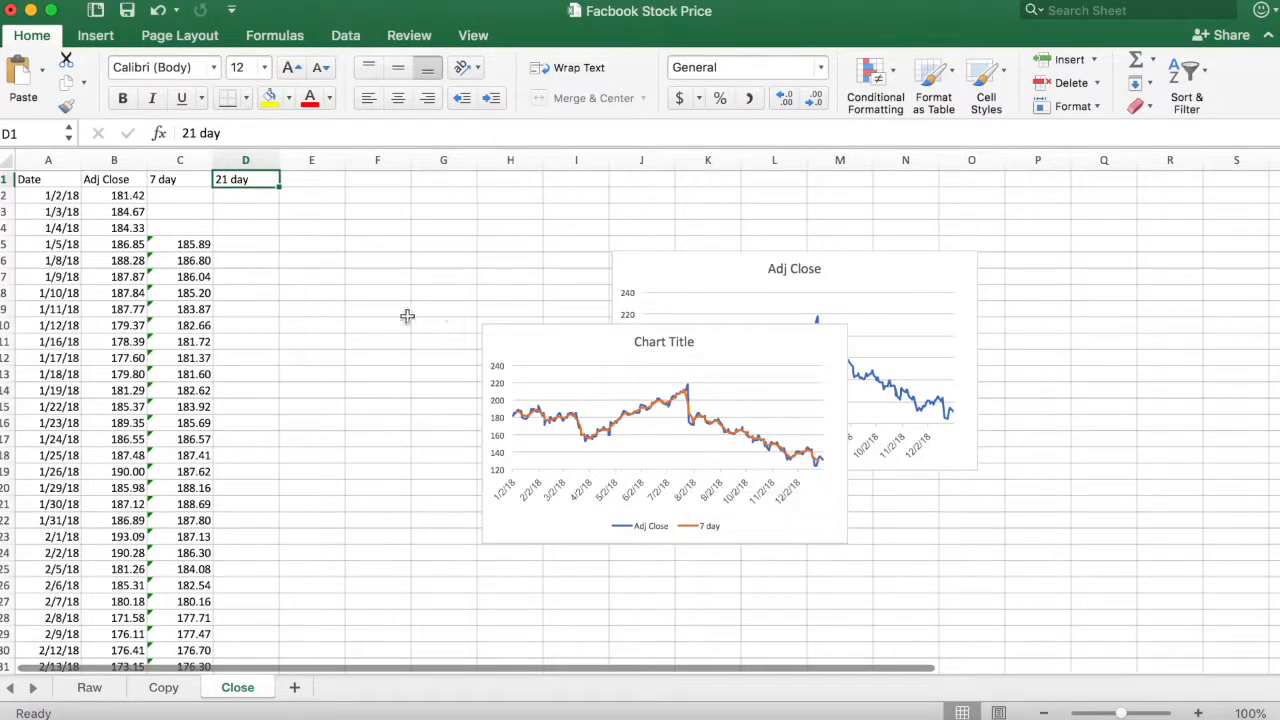
- Enter the centered 21-day average formula =AVERAGE(B2:B22) in cell D12, beside the eleventh price
left_click(258, 197)
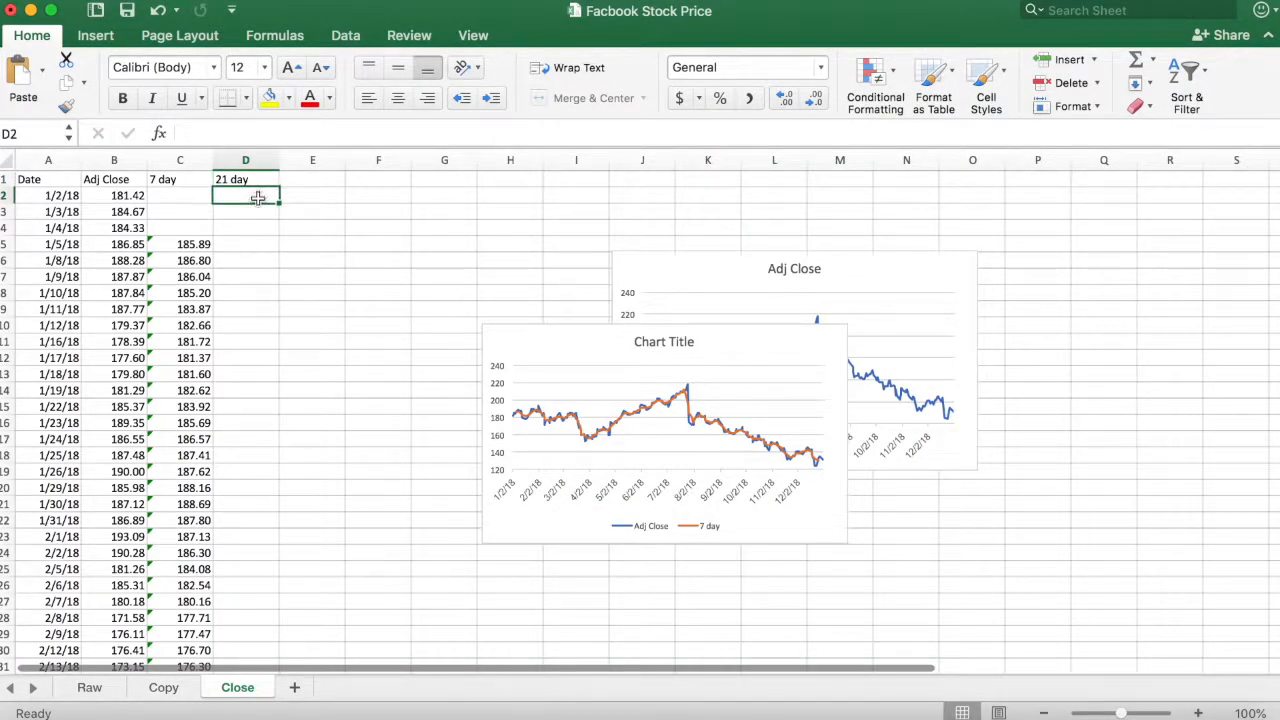
left_click_drag(118, 196, 132, 358)
left_click(245, 357)
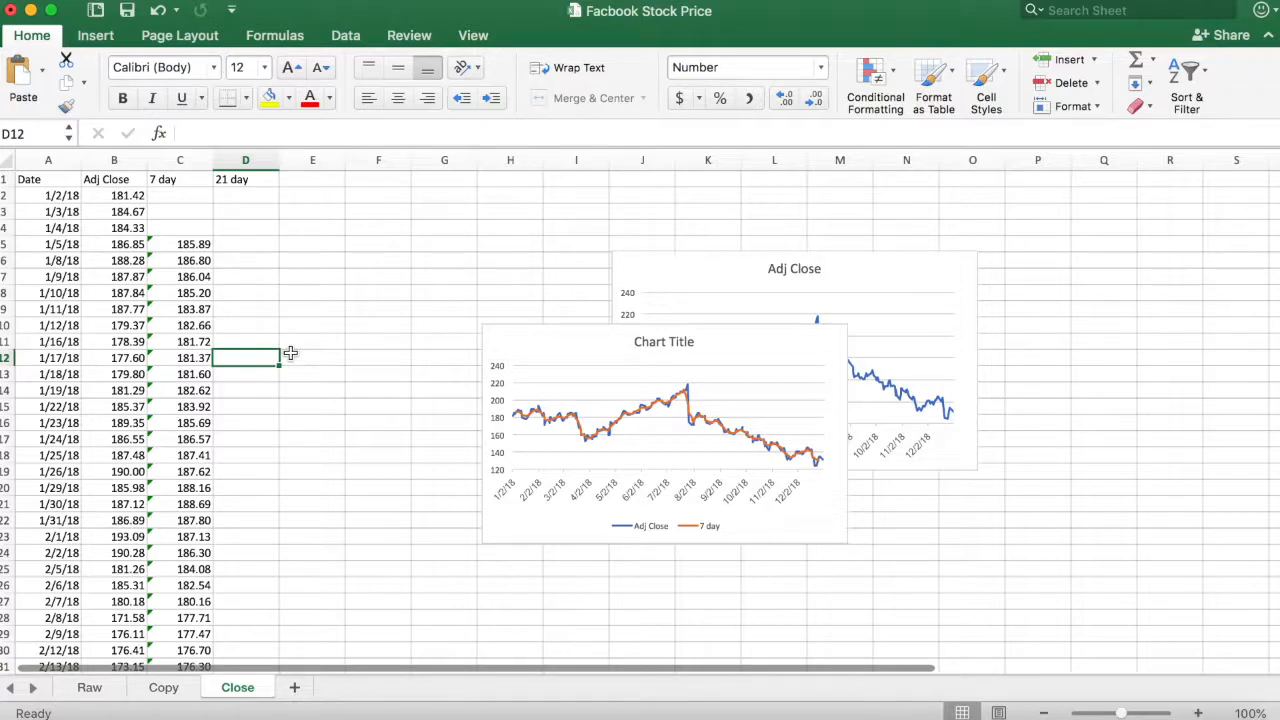
type("=av")
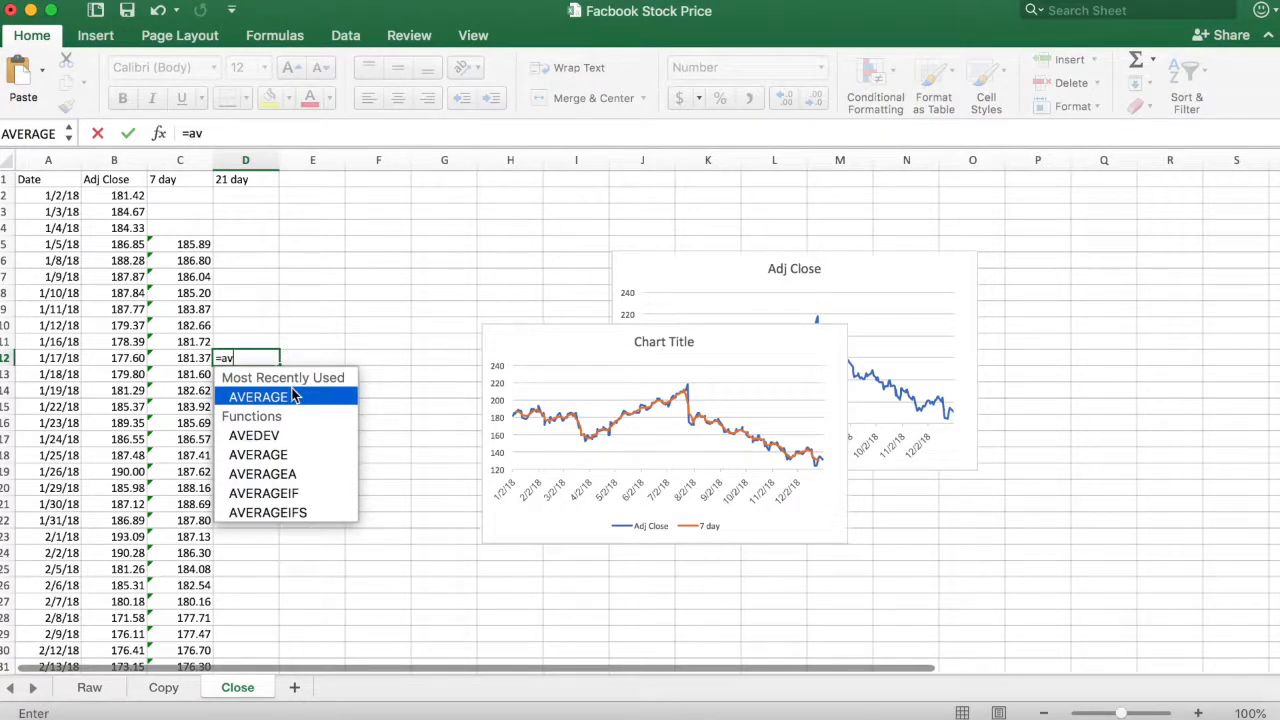
double_click(258, 397)
left_click_drag(130, 197, 144, 516)
key("Return")
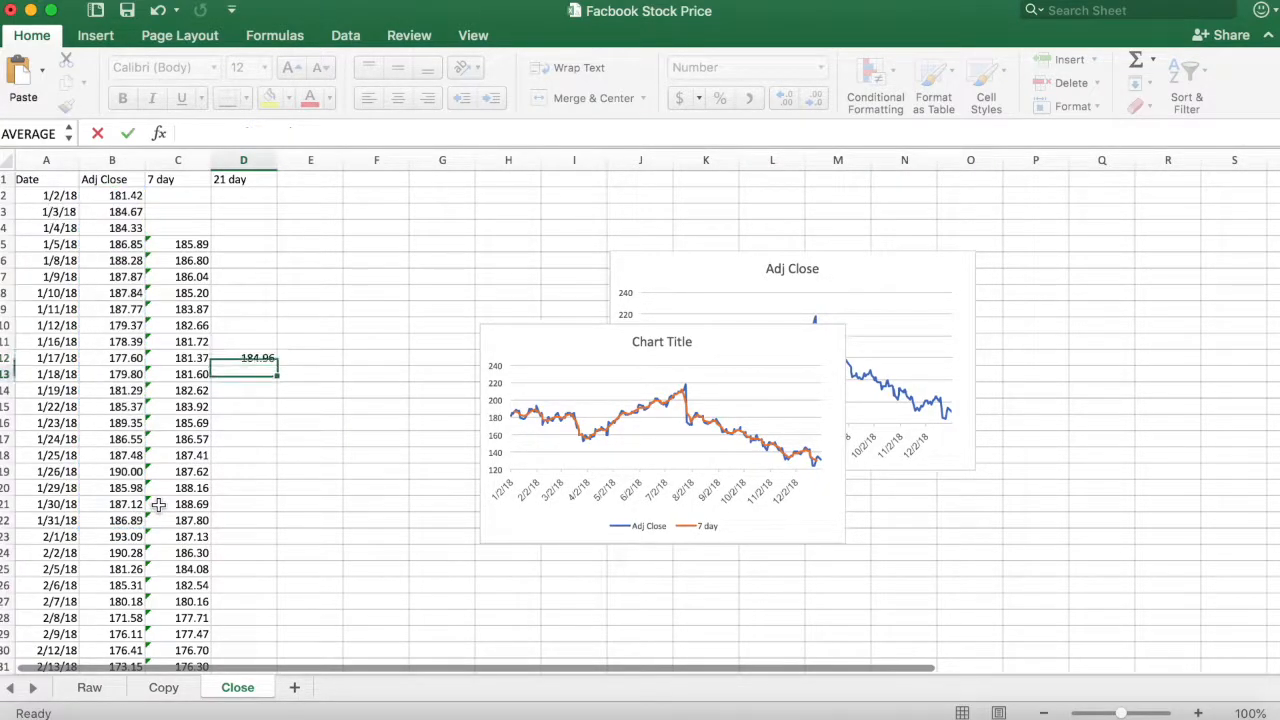
- Fill the 21-day average formula from D12 down column D to row 249
left_click(268, 358)
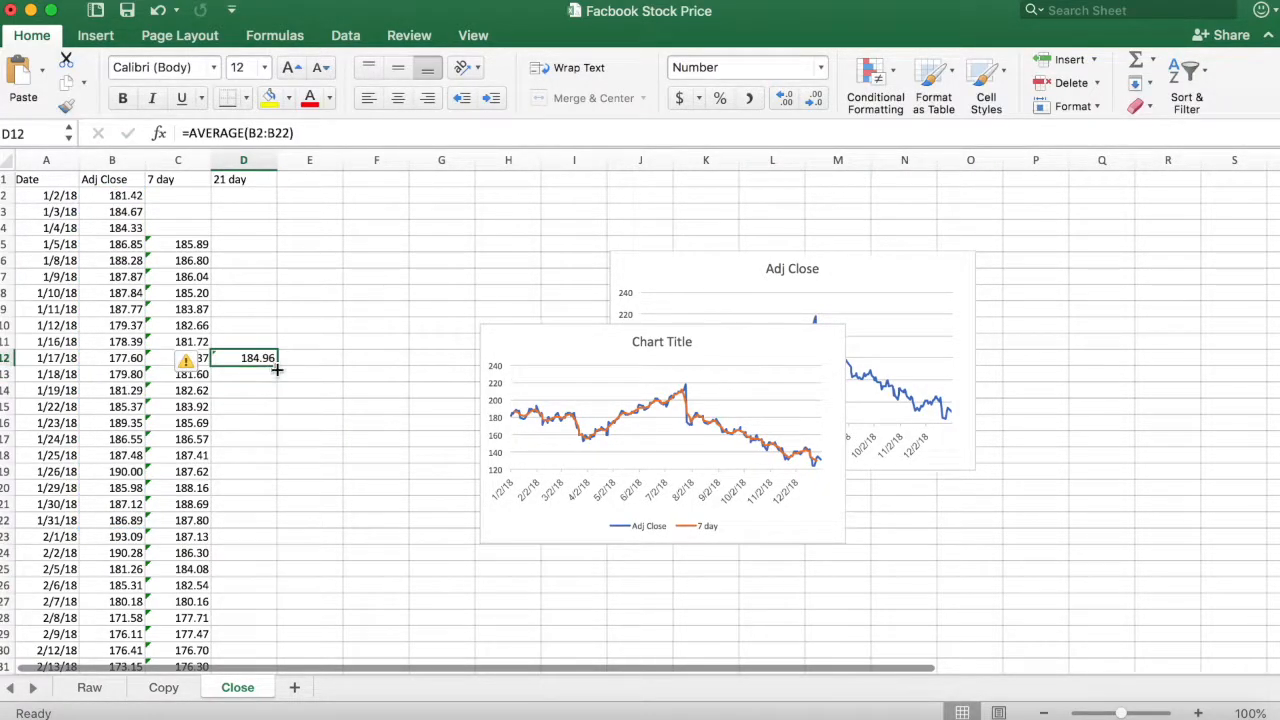
double_click(277, 366)
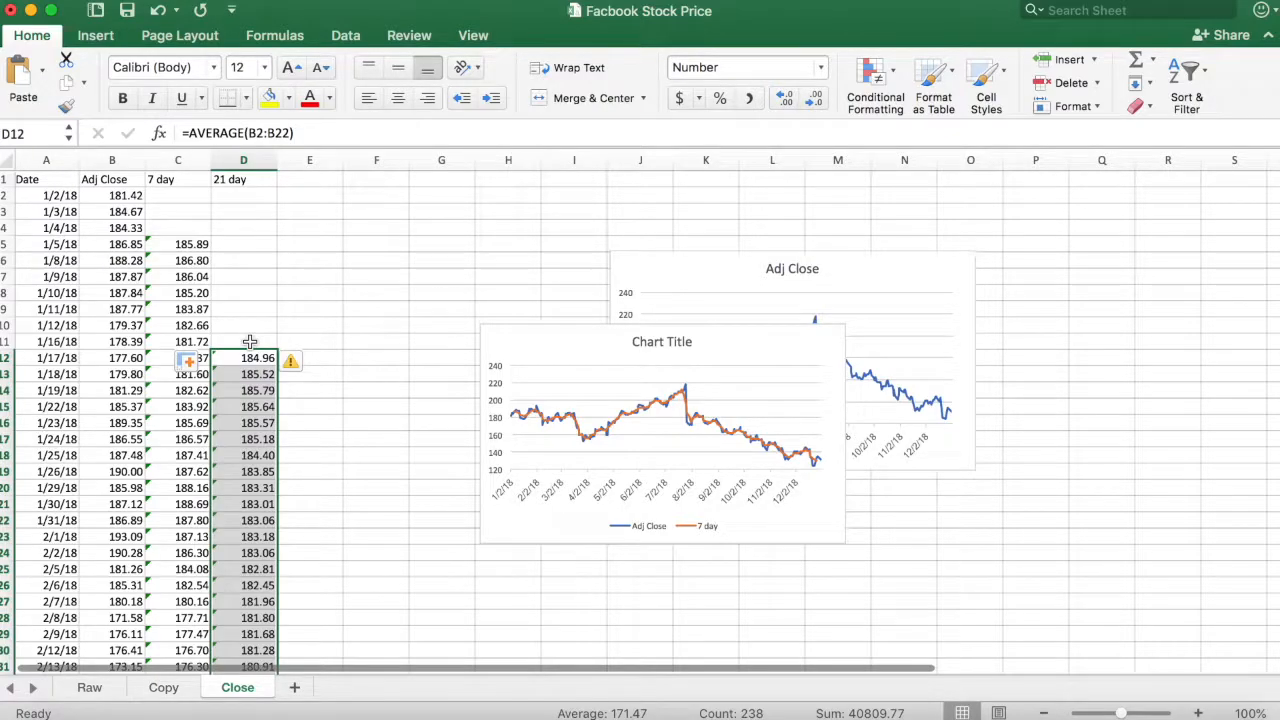
key("super+Down")
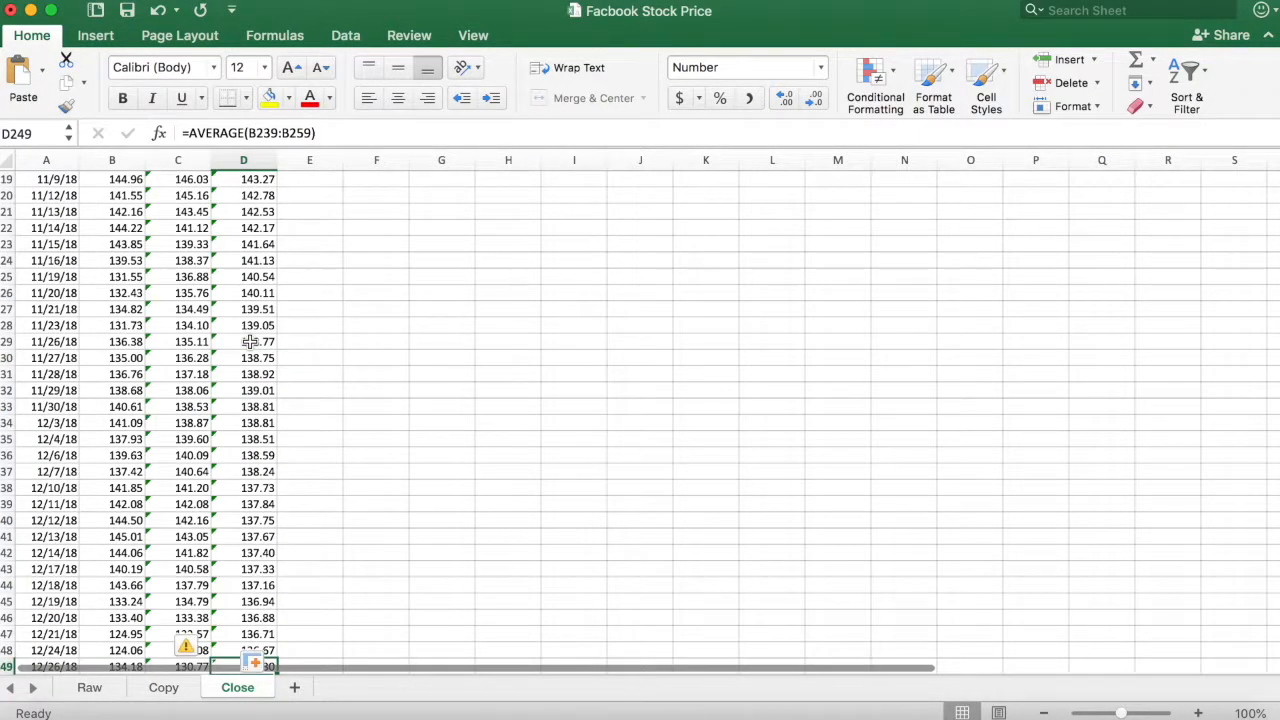
- Check which price cells the last 21-day average formula, in D249, covers
scroll(262, 400, "down", 3)
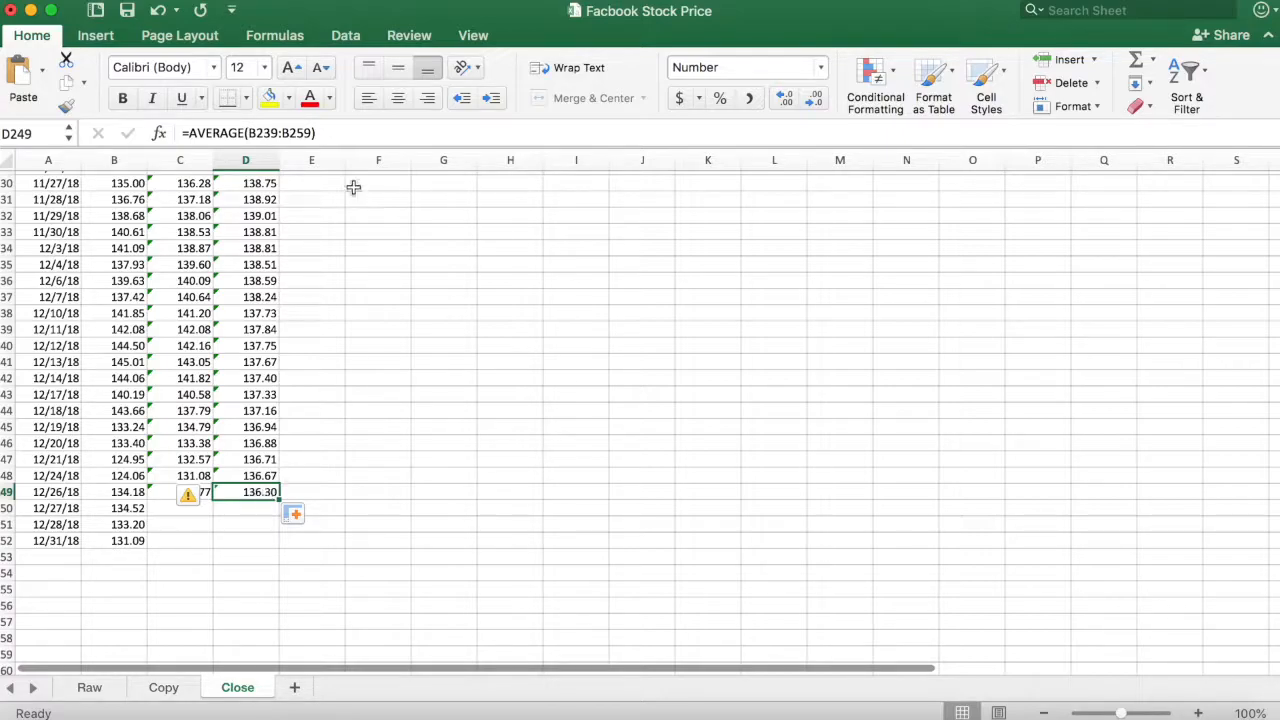
left_click(292, 133)
scroll(258, 410, "down", 5)
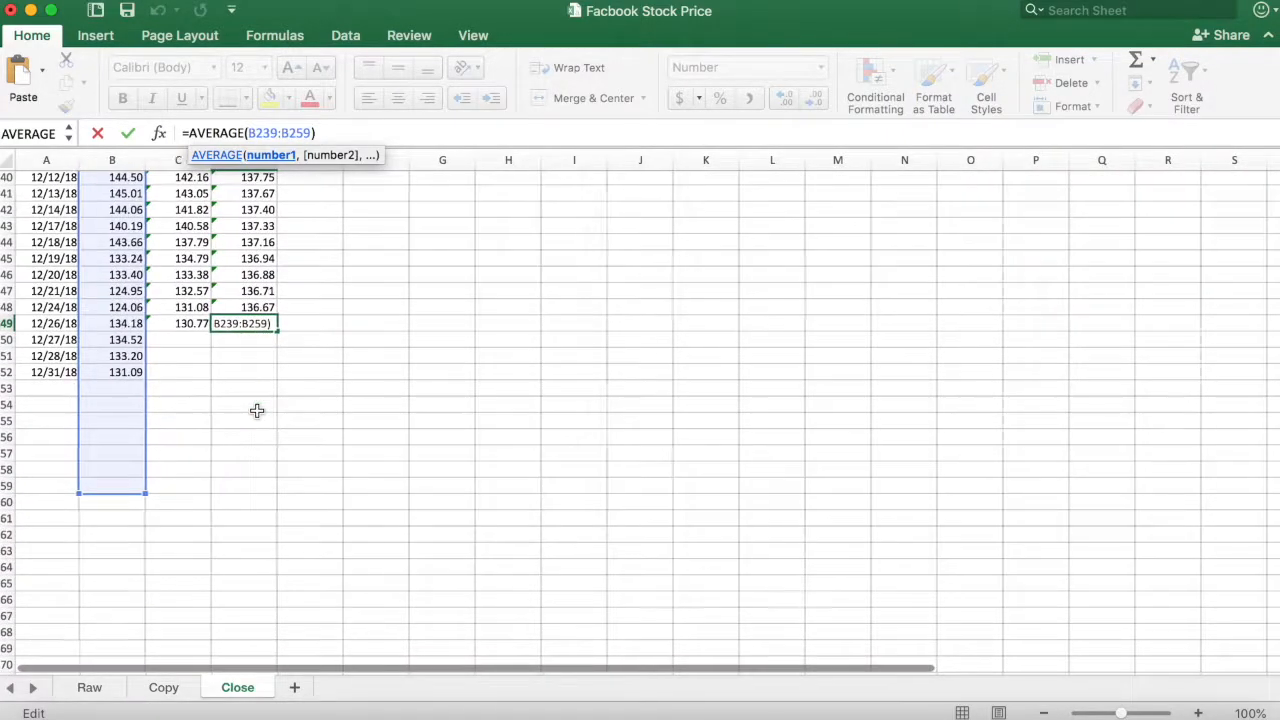
scroll(258, 410, "up", 2)
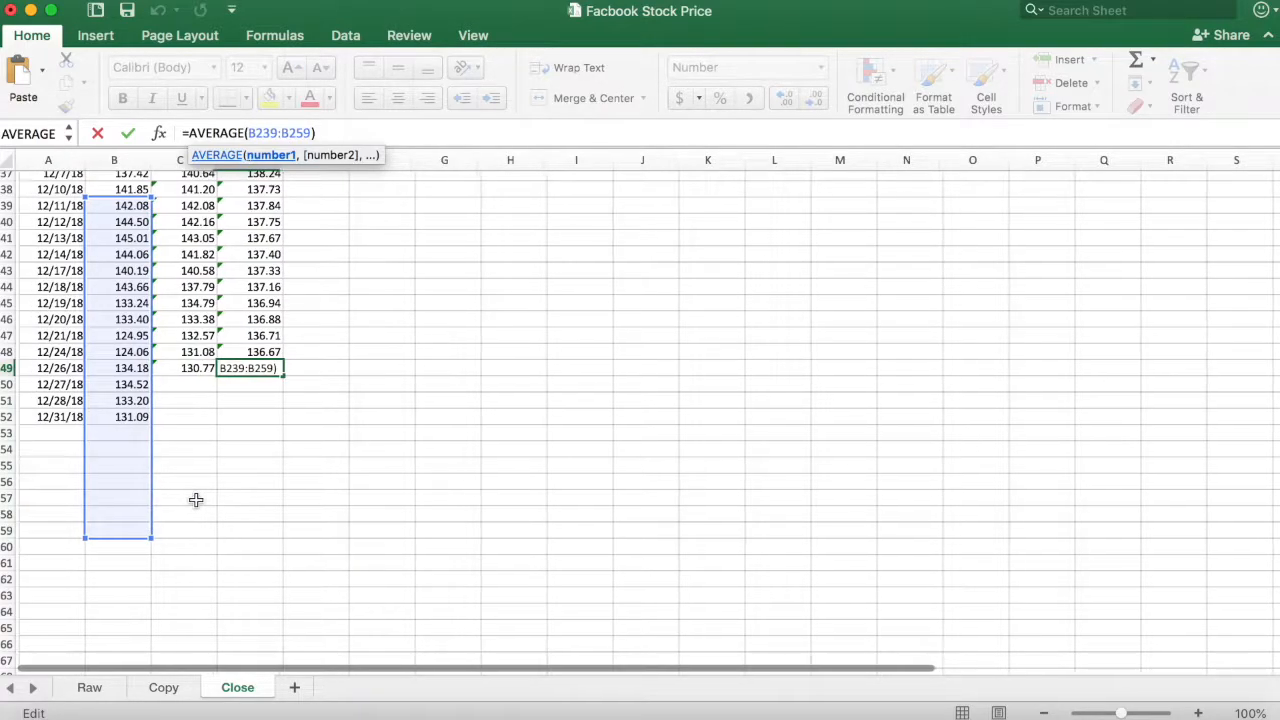
scroll(186, 500, "up", 3)
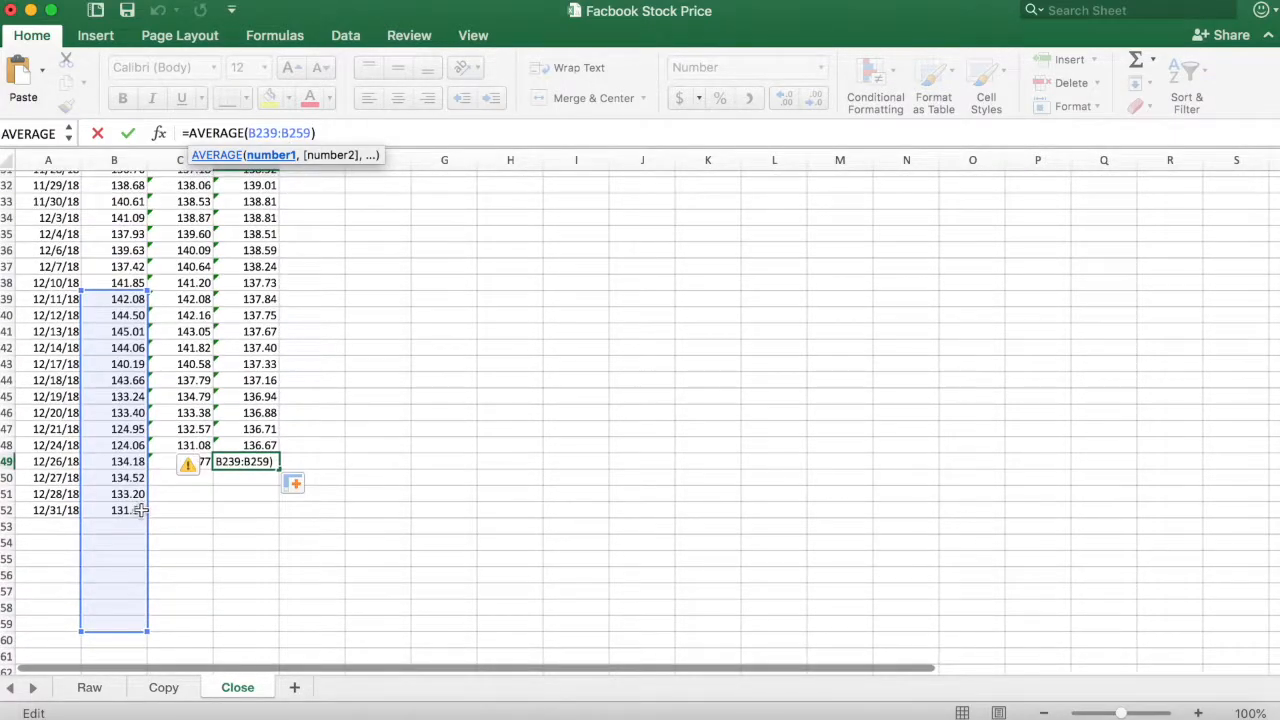
- Clear the incomplete 21-day averages in D240:D252 and check the formula in D239
left_click(244, 510)
left_click_drag(244, 510, 245, 316)
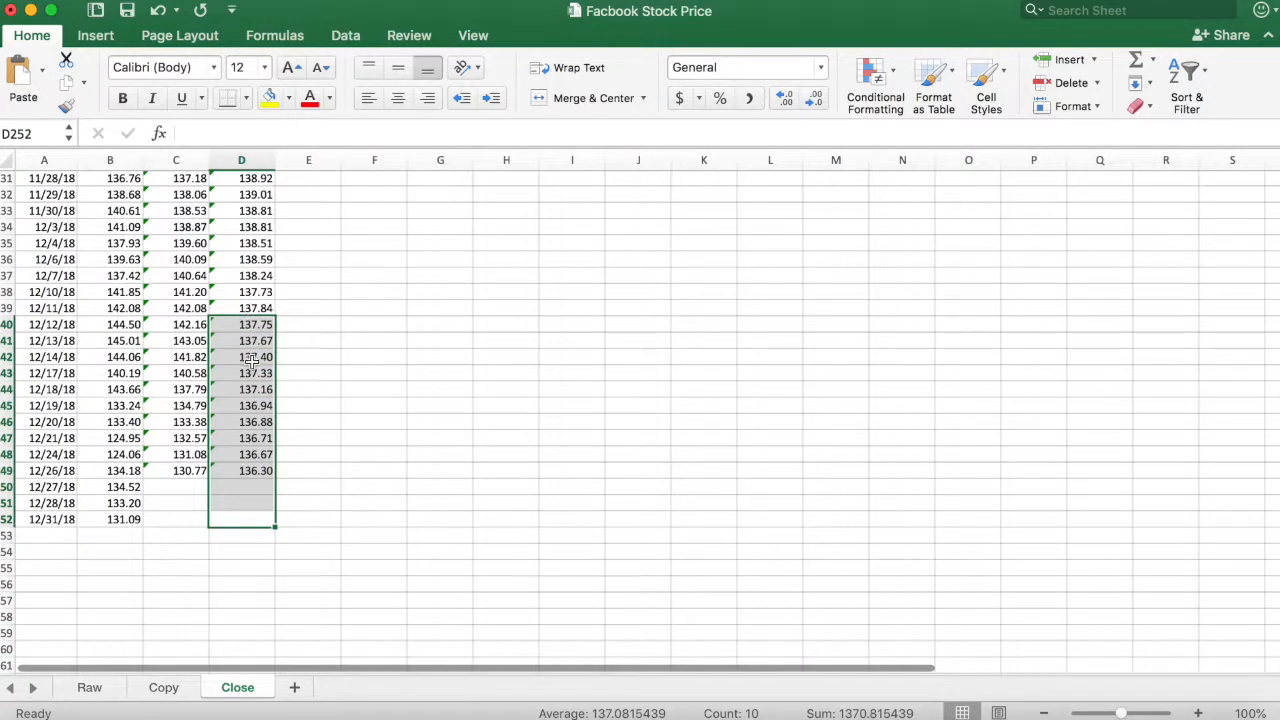
right_click(252, 366)
left_click(363, 513)
left_click(255, 354)
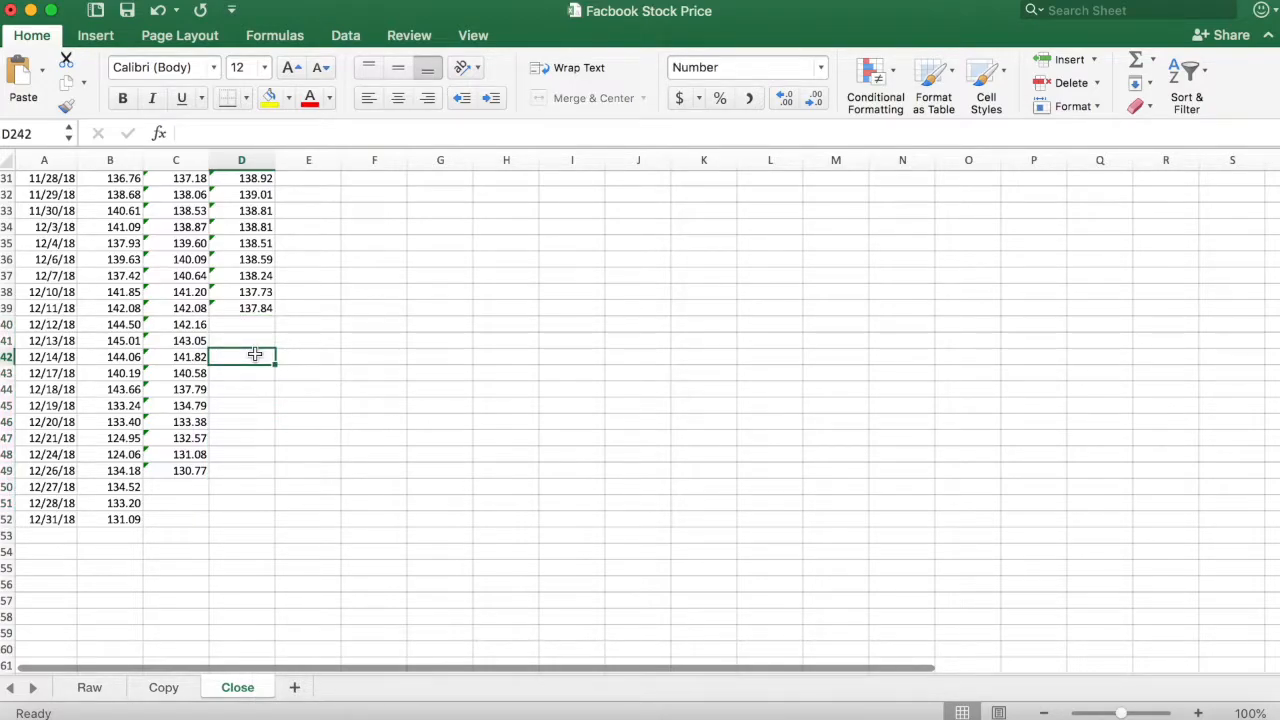
key("Up")
key("Up")
key("Up")
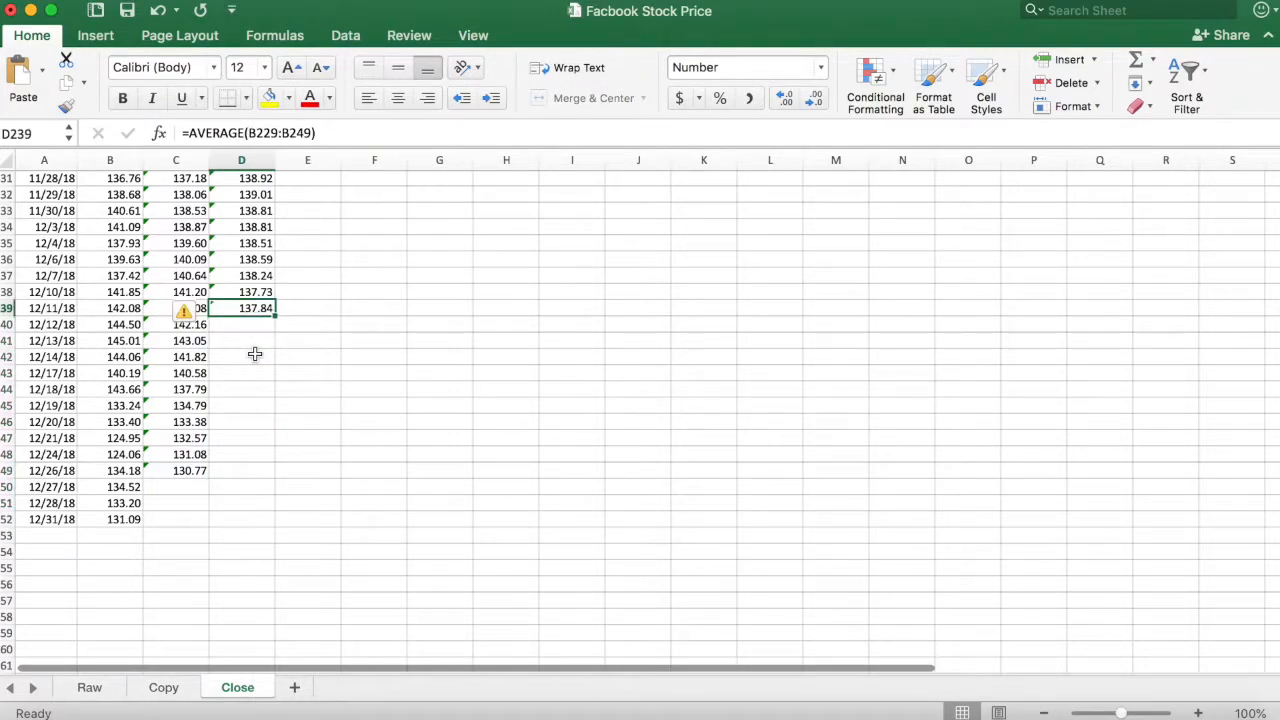
- Insert a line chart of the Date, Adj Close and 21 day columns (A, B and D), leaving out the 7 day column
key("super+Up")
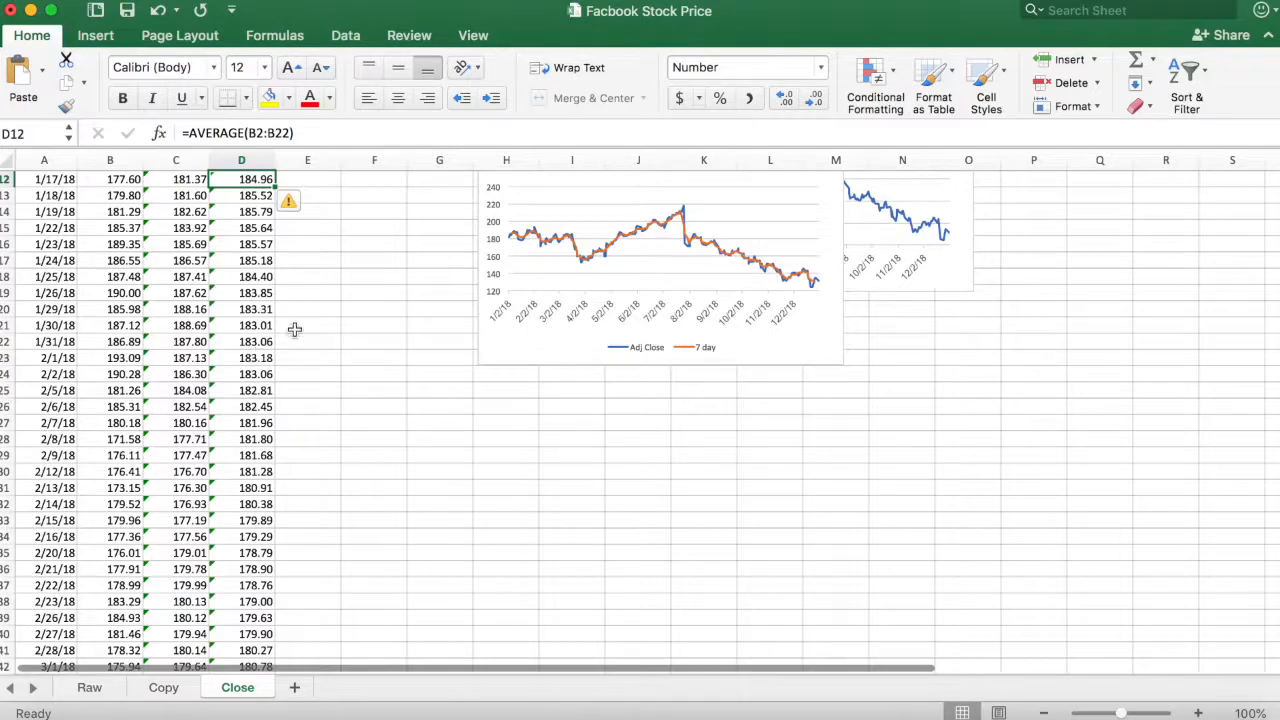
scroll(293, 330, "up", 5)
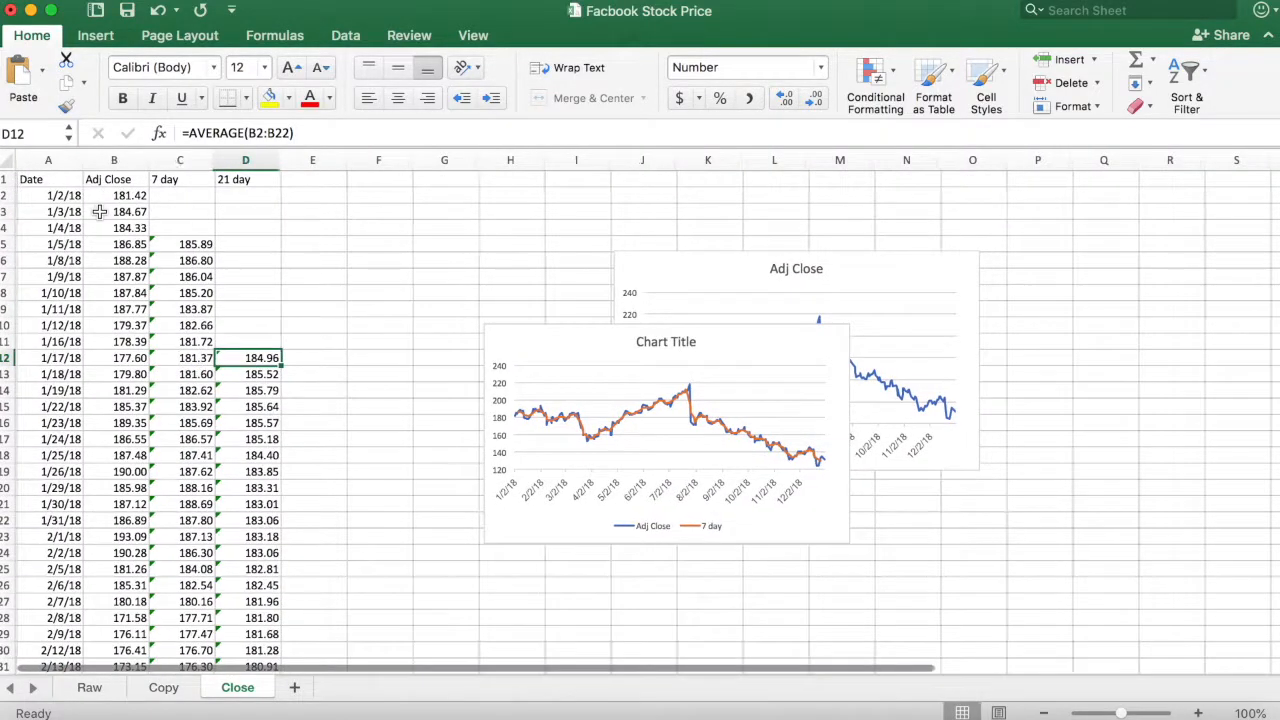
left_click_drag(48, 160, 114, 160)
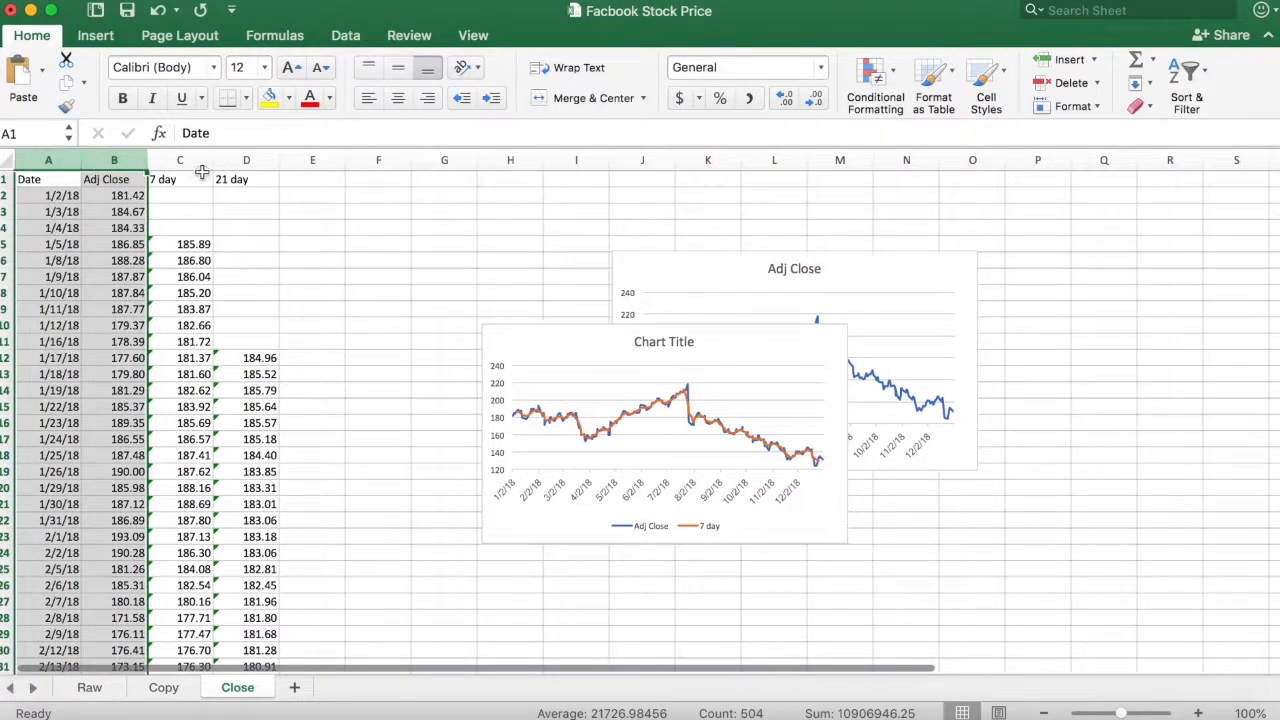
left_click(246, 160, "super")
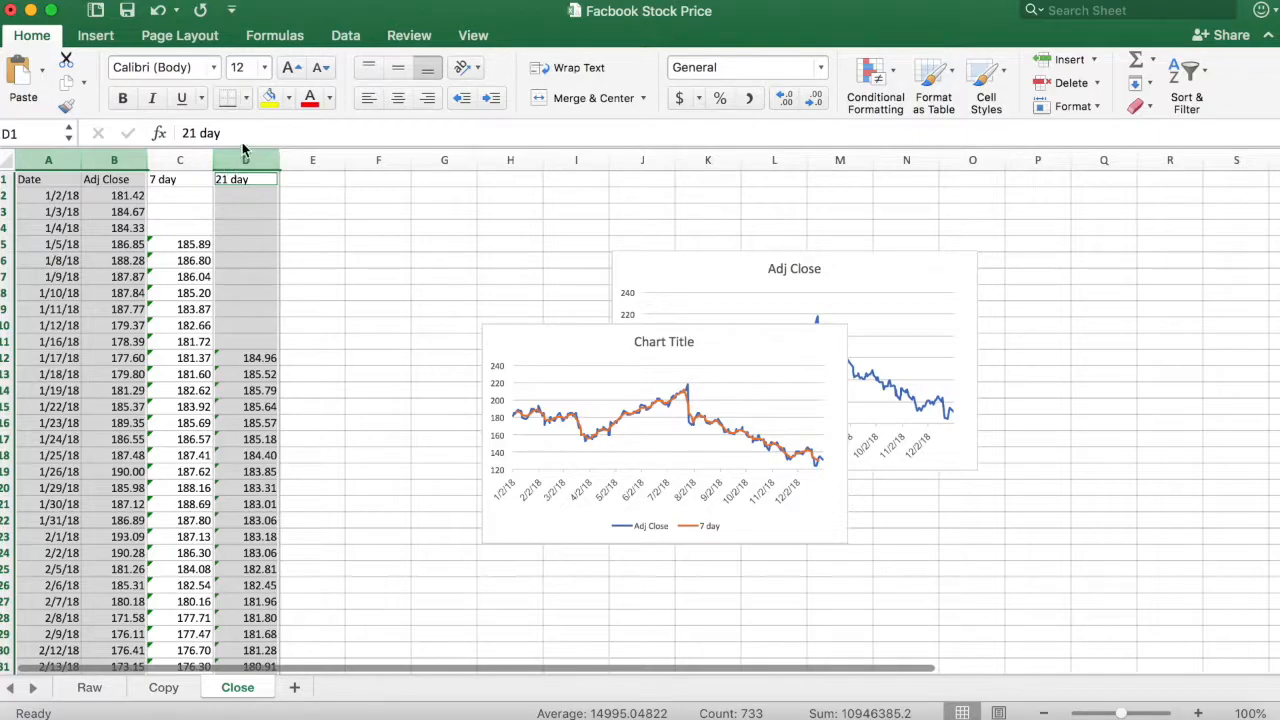
left_click(96, 36)
left_click(687, 99)
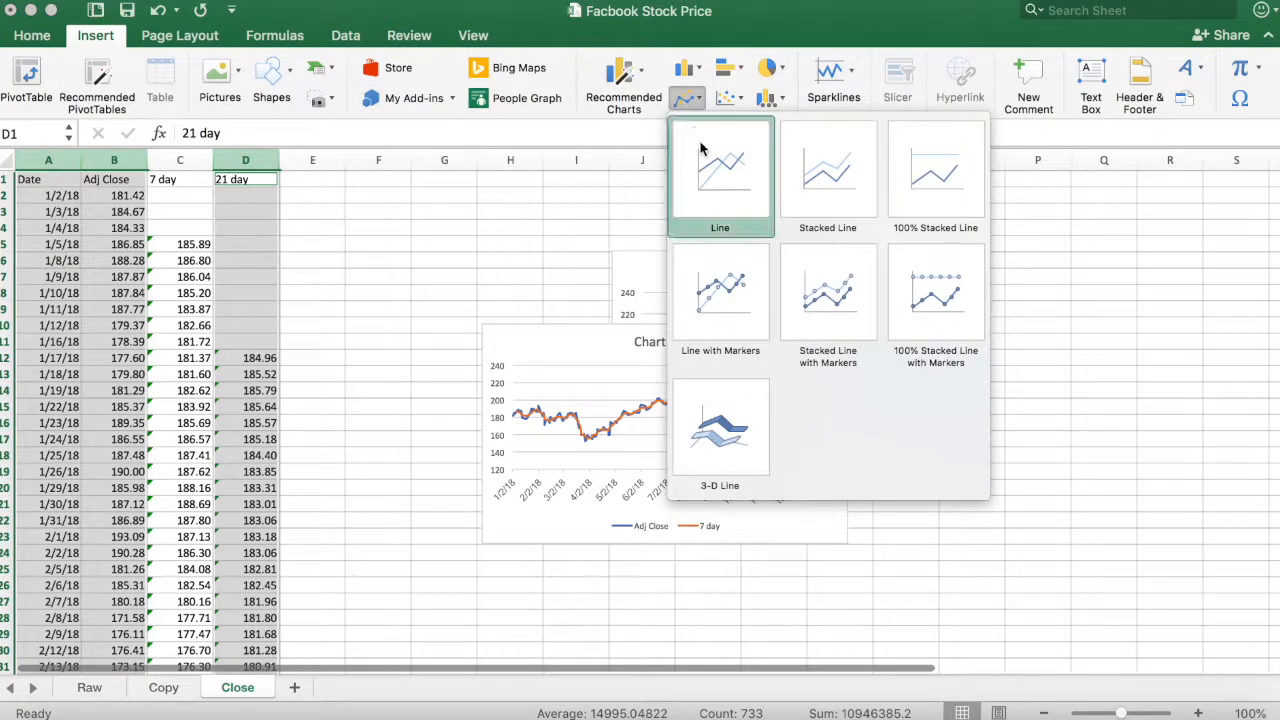
left_click(701, 148)
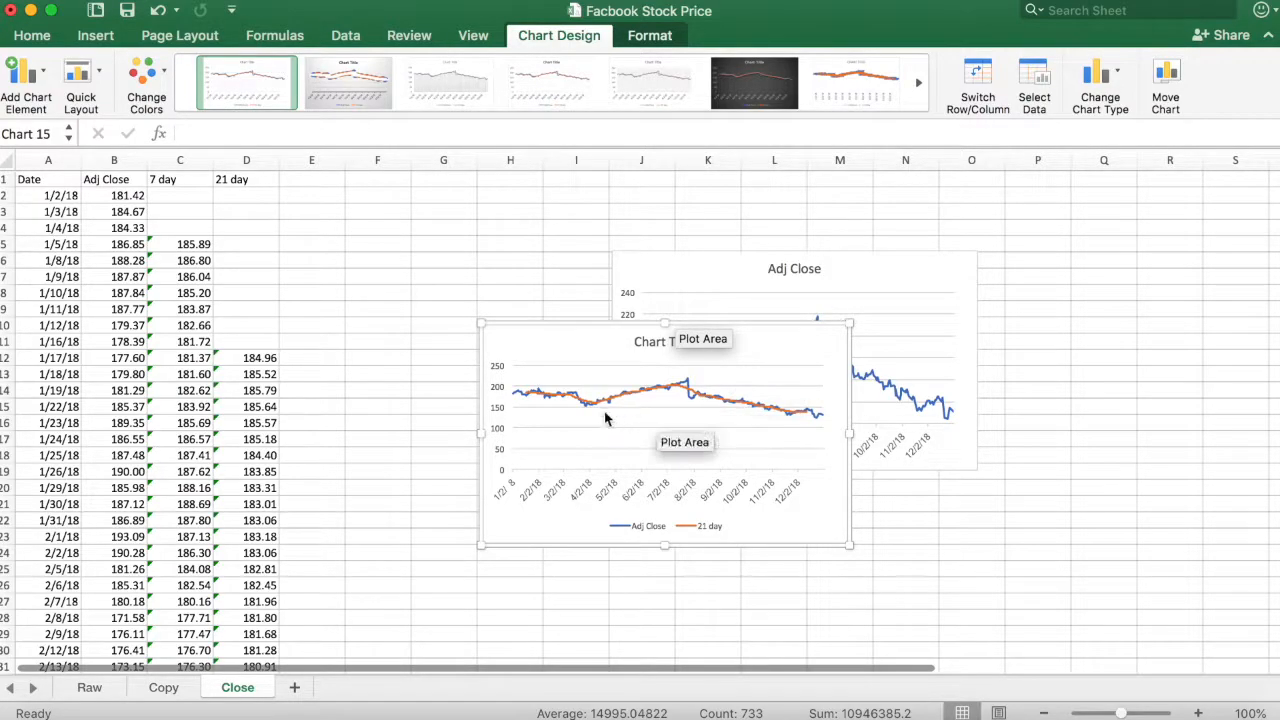
- Set the sheet magnification to 150% and move the 21-day chart slightly up and left over the 7-day chart
left_click(1250, 713)
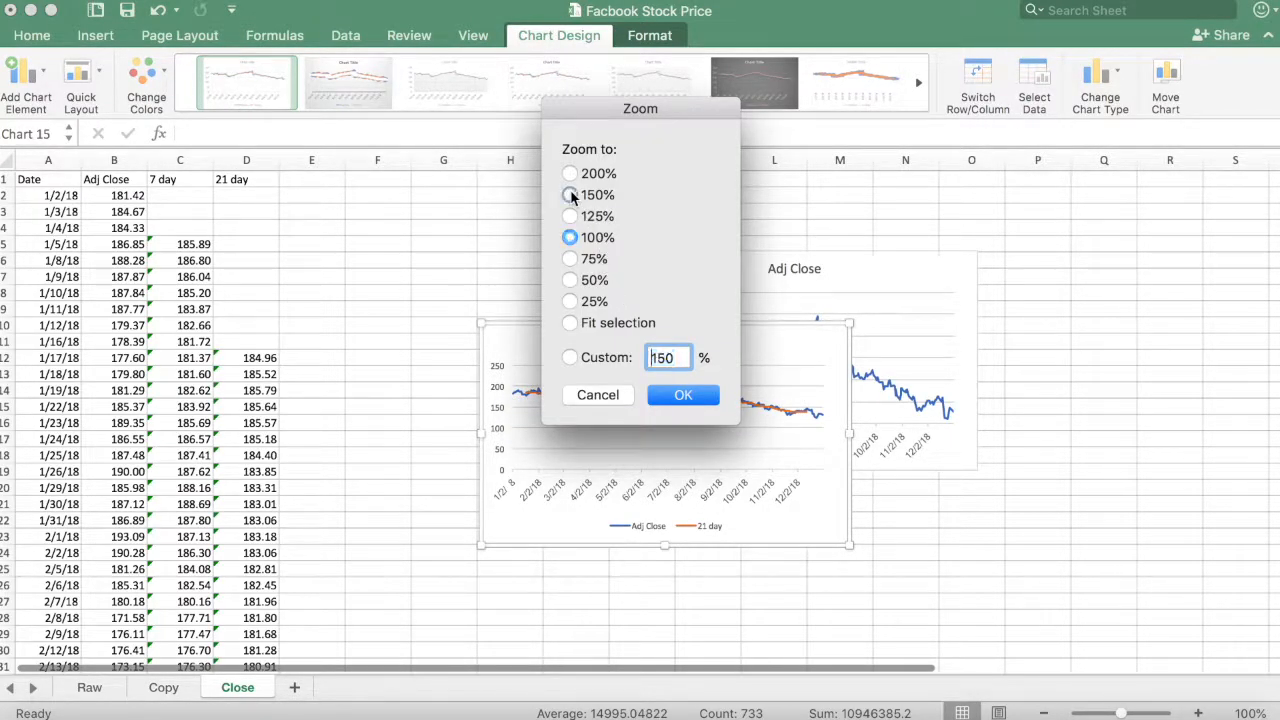
left_click(684, 396)
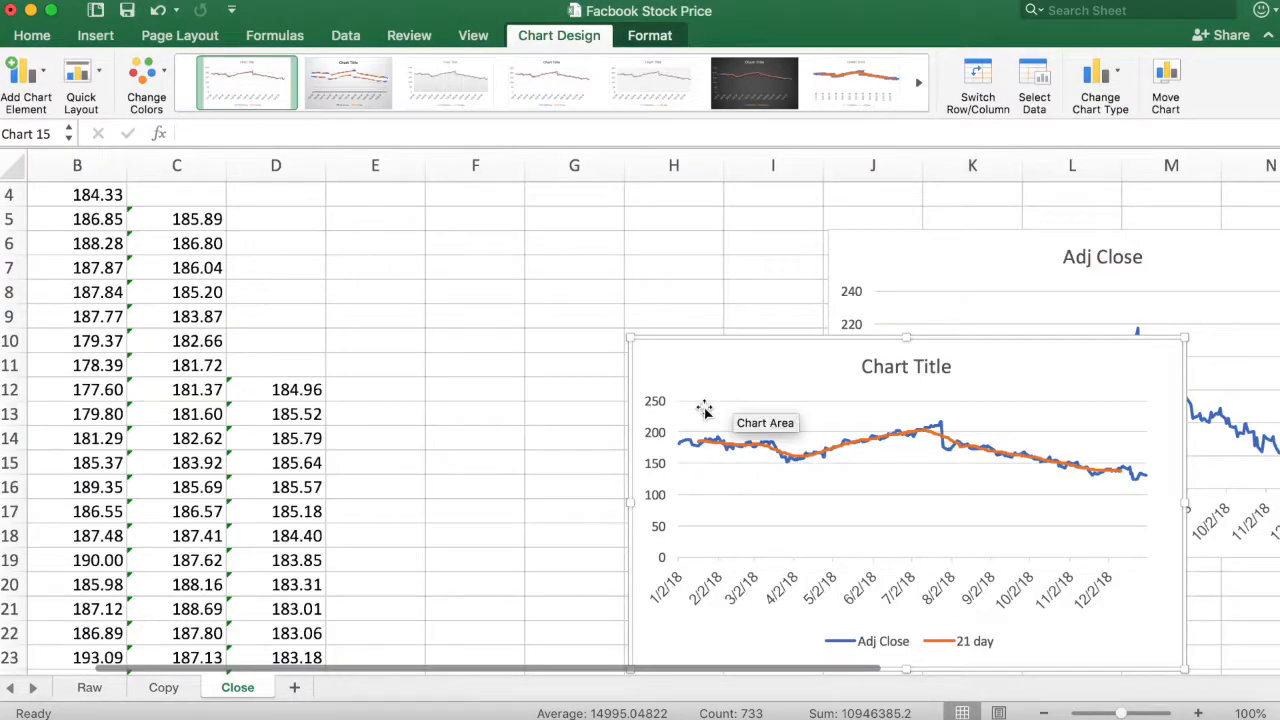
left_click_drag(743, 351, 722, 316)
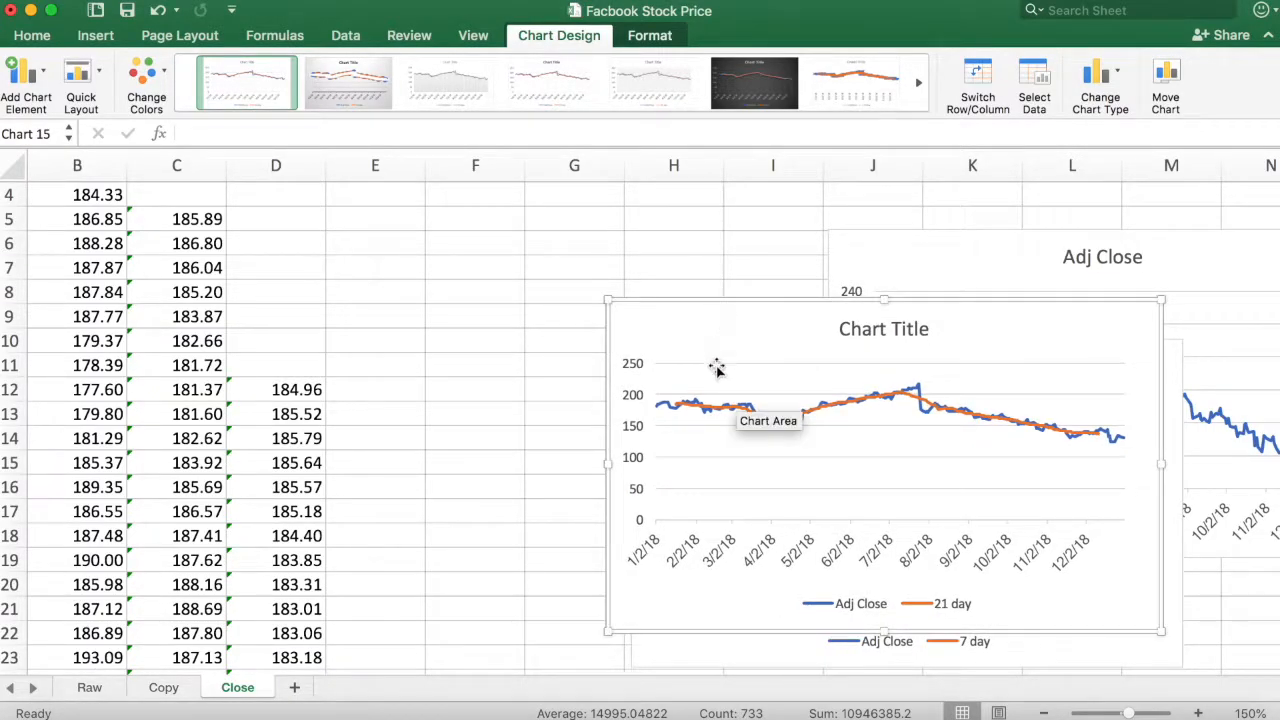
- Set the minimum bound of the 21-day chart's vertical axis to 120 and close the axis formatting
left_click(637, 401)
double_click(637, 401)
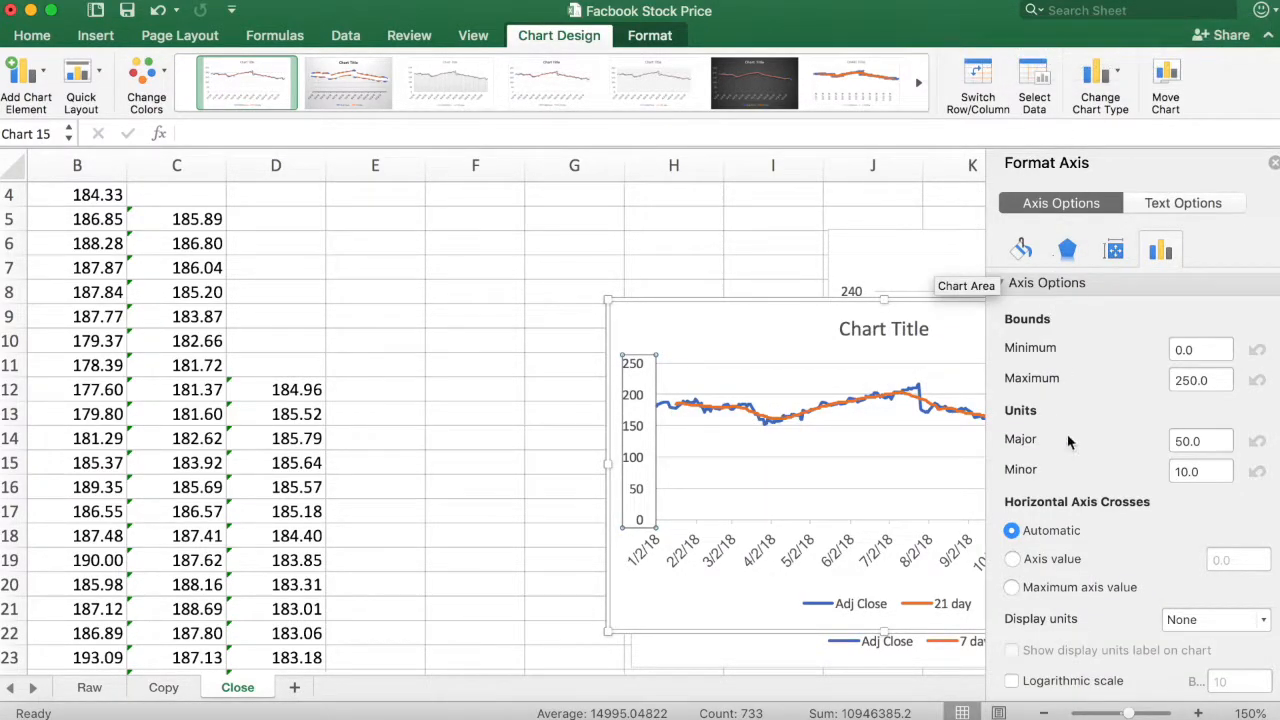
left_click_drag(1205, 350, 1164, 355)
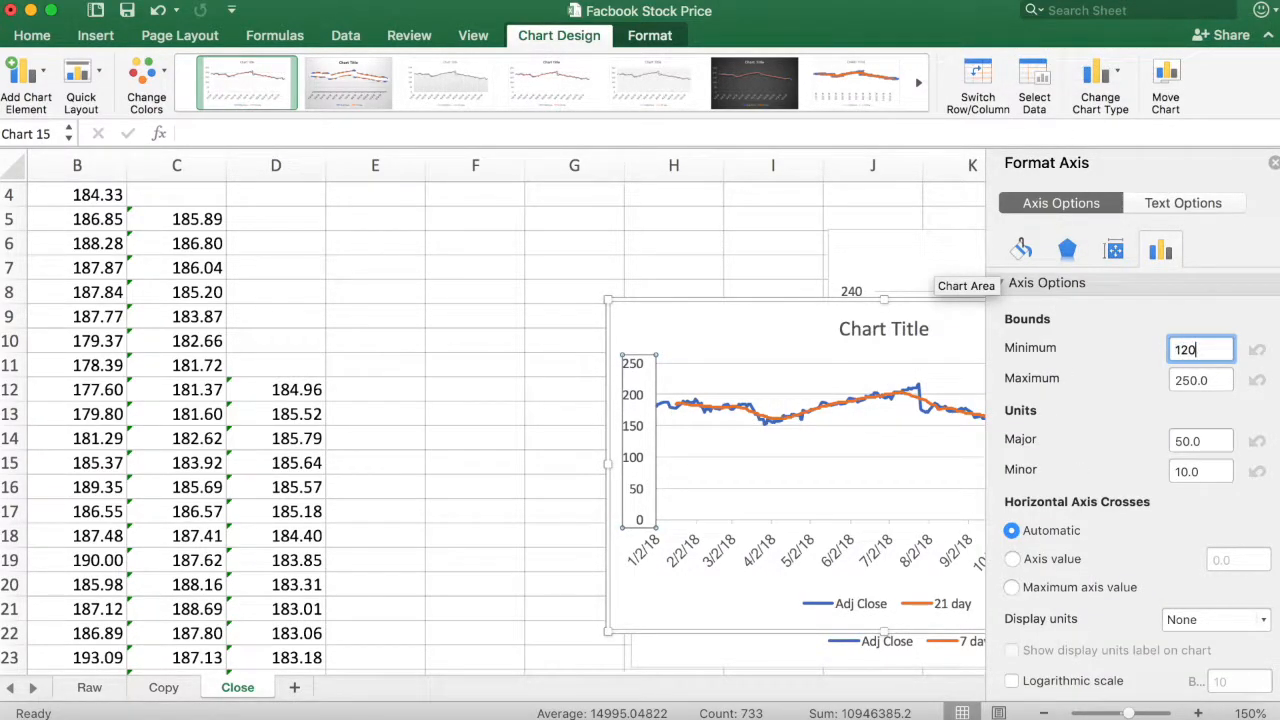
type("120")
key("Return")
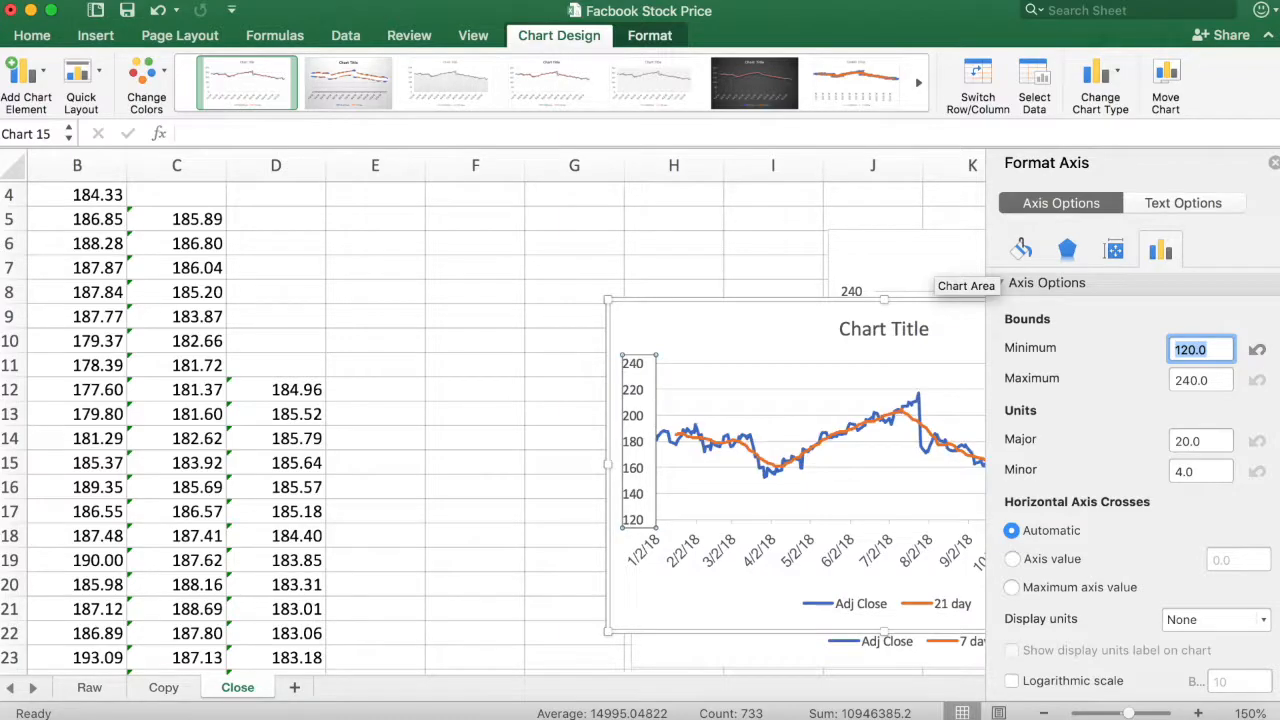
left_click(1274, 164)
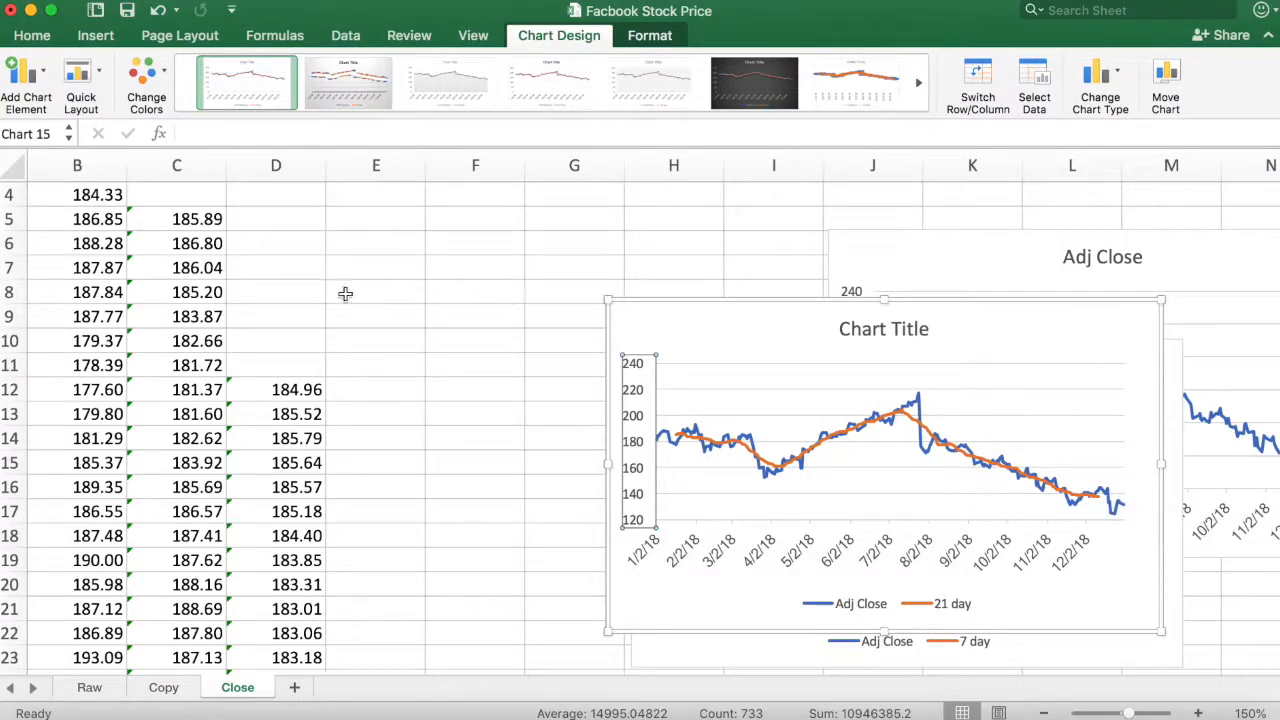
- Examine the cells D2:D11 above the first 21-day average
scroll(280, 289, "up", 3)
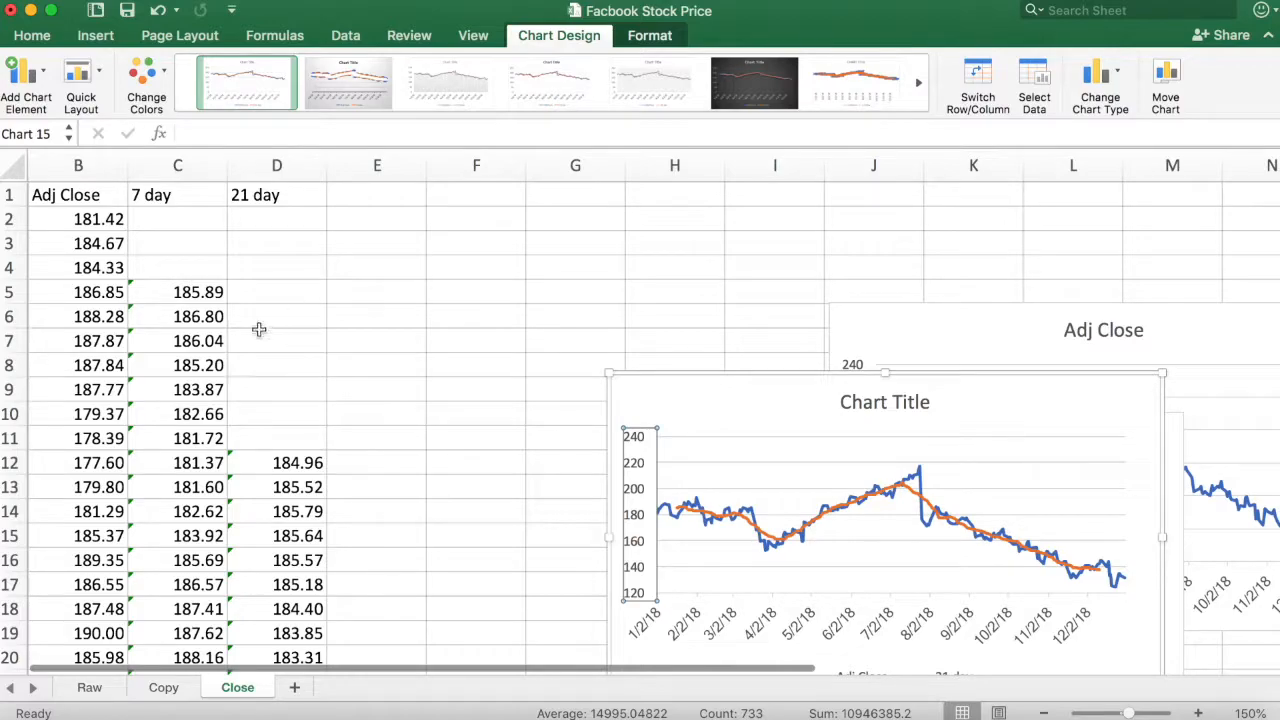
left_click_drag(297, 213, 302, 428)
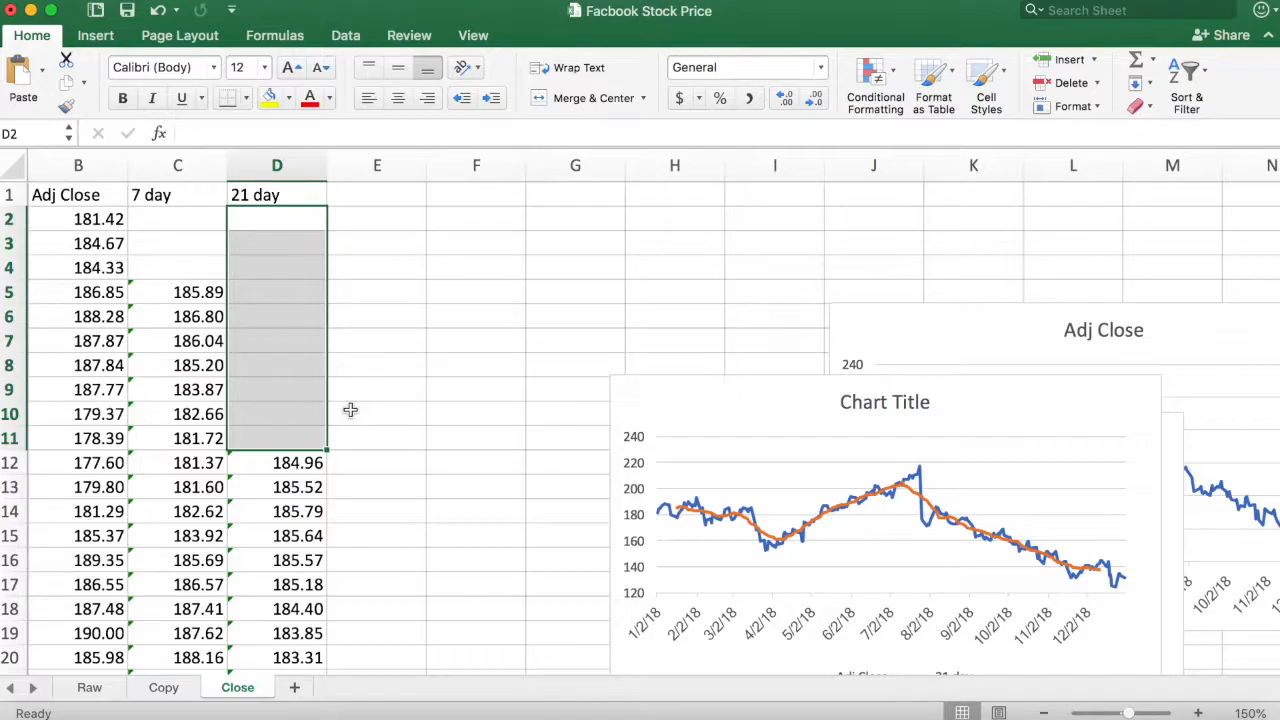
left_click(350, 410)
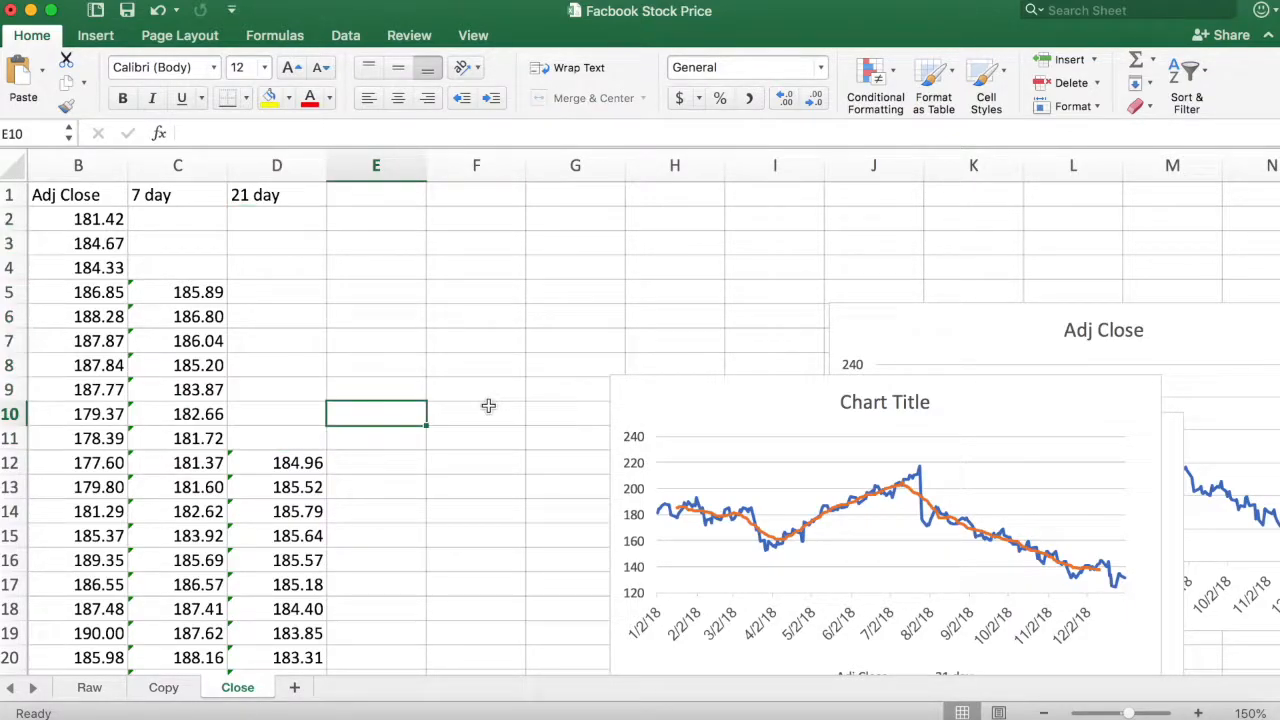